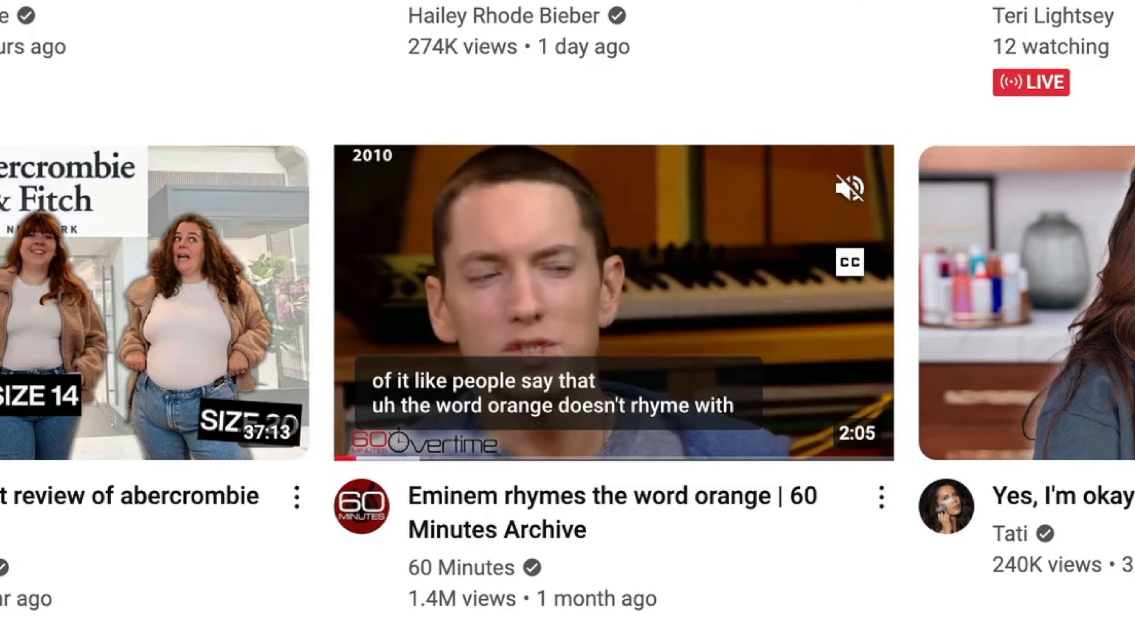
{"action": "scroll", "coordinate": [567, 608], "scroll_direction": "down", "scroll_amount": 10}
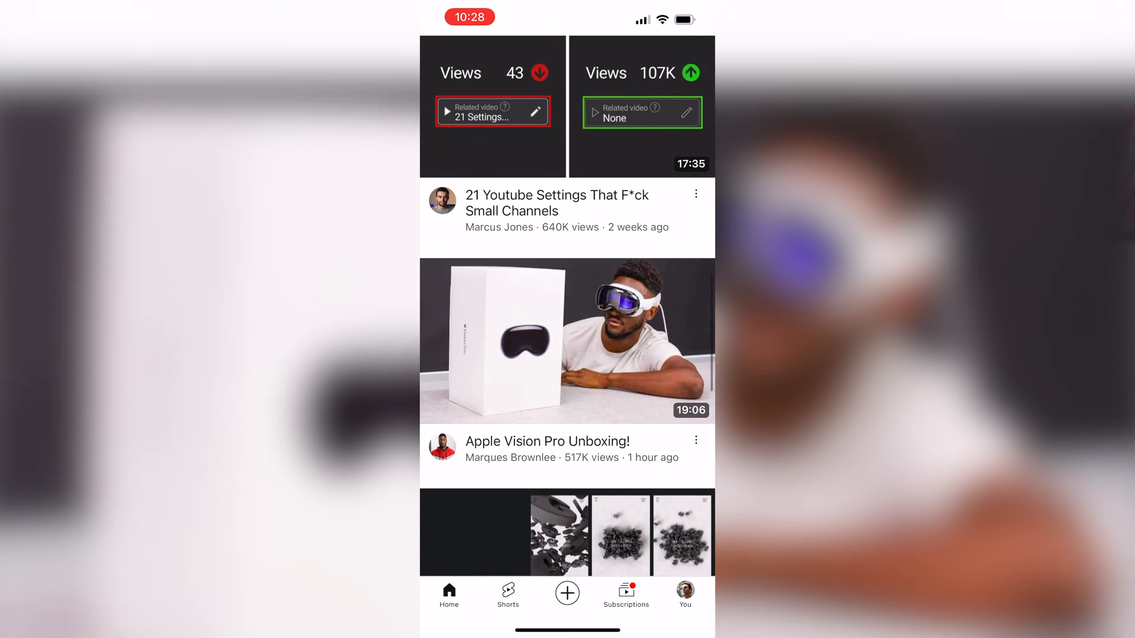
{"action": "scroll", "coordinate": [567, 313], "scroll_direction": "down", "scroll_amount": 3}
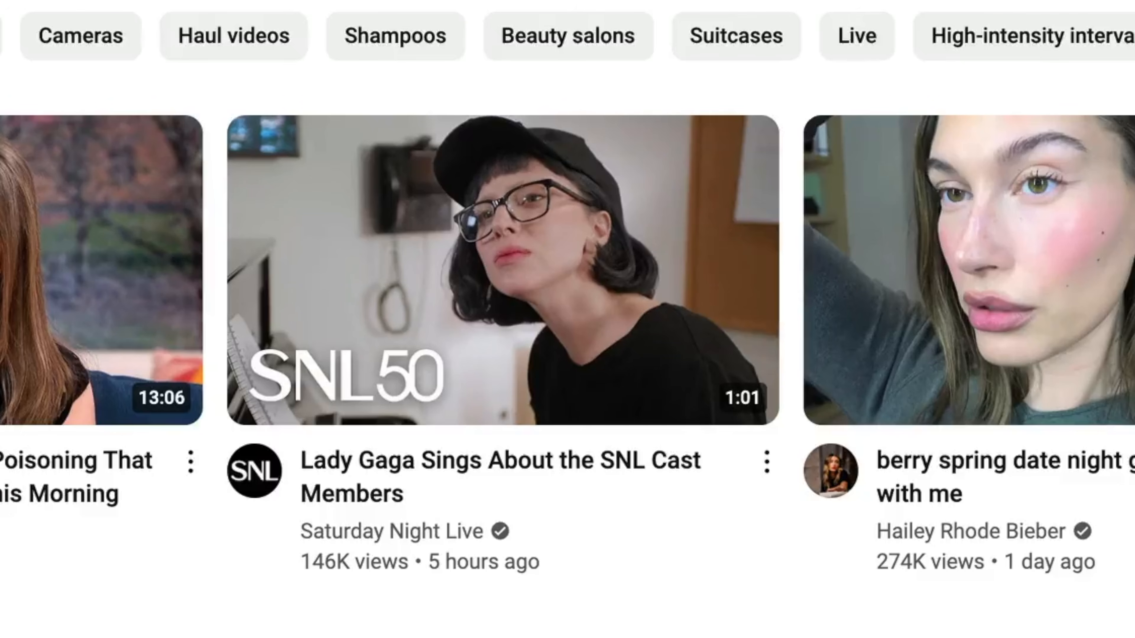
{"action": "mouse_move", "coordinate": [534, 183]}
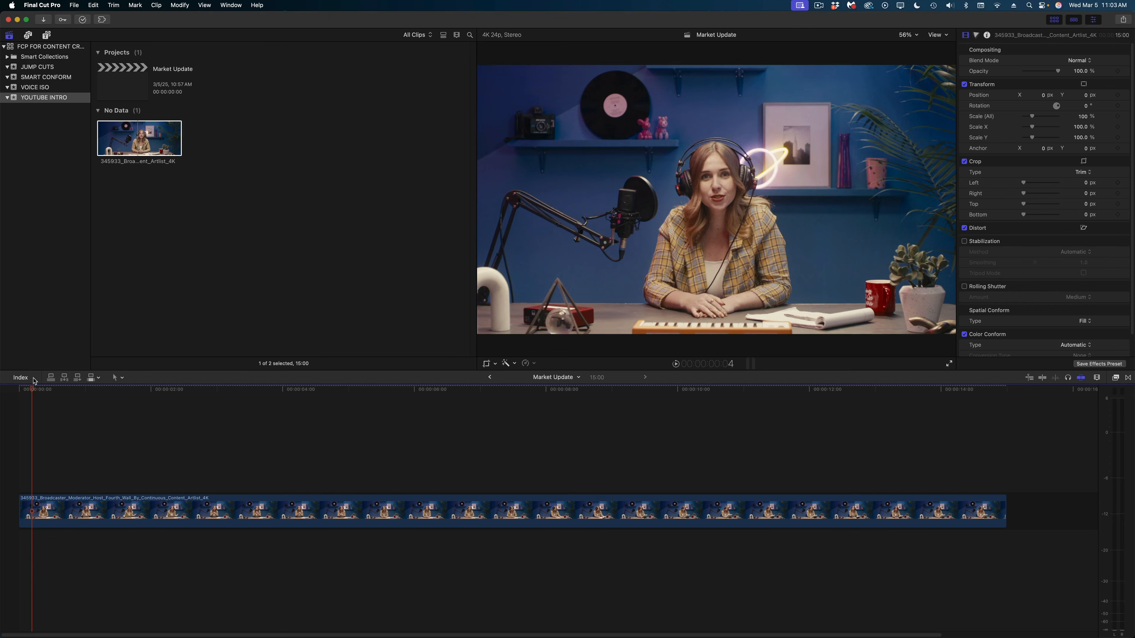
Step: Add the Geometric Bumper from the Dynamic Titles above the clip, starting about half a second in, and play it back
{"action": "key", "text": "space"}
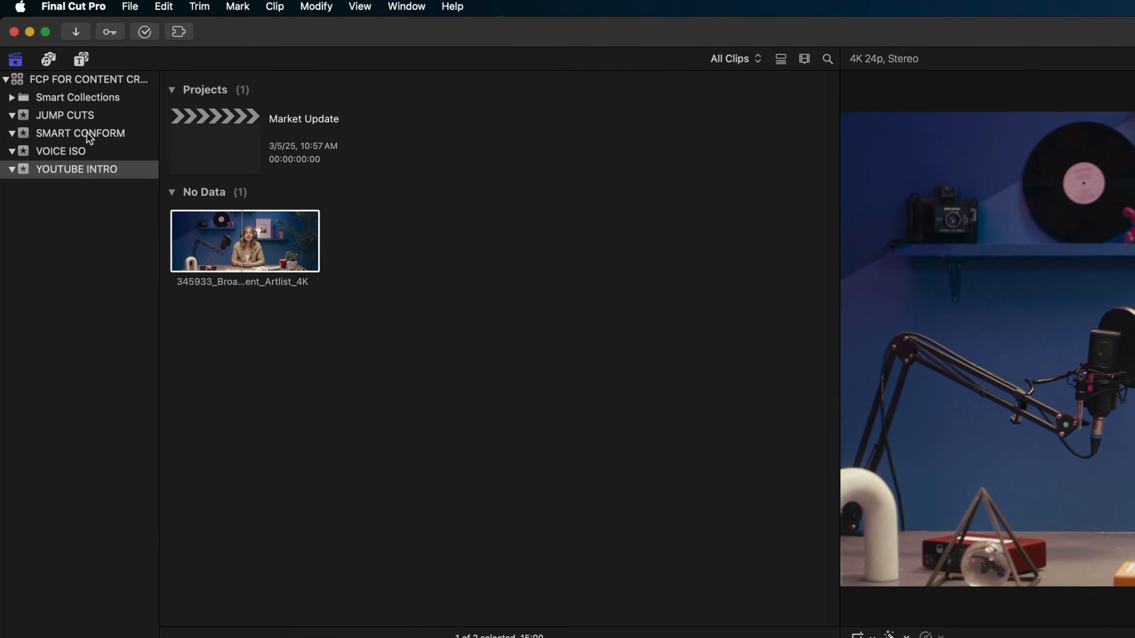
{"action": "left_click", "coordinate": [81, 59]}
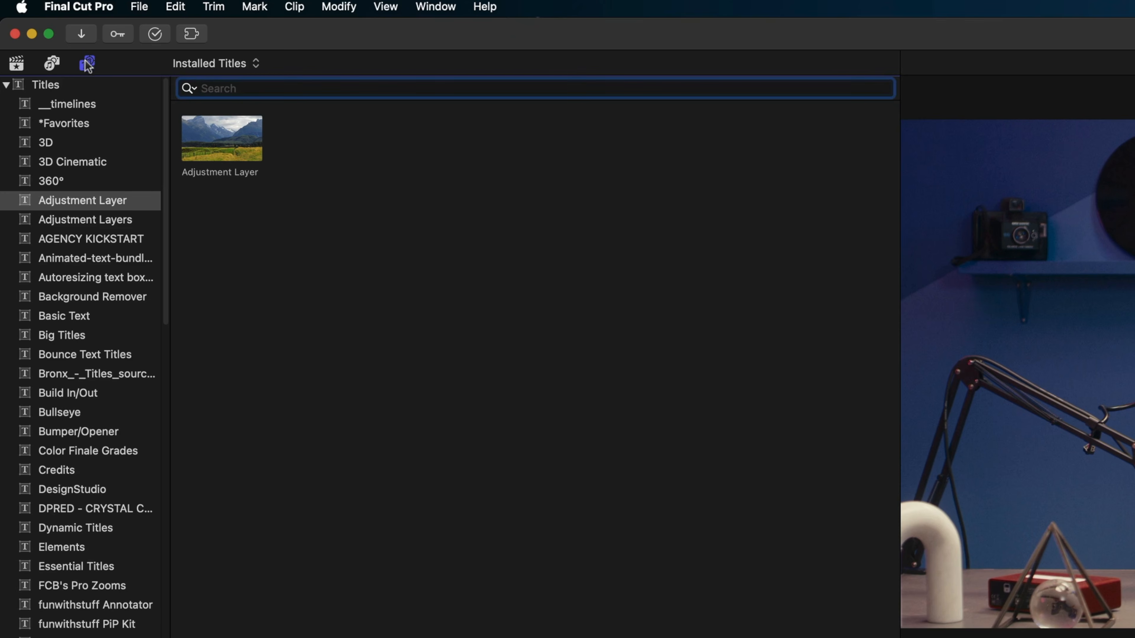
{"action": "left_click", "coordinate": [86, 529]}
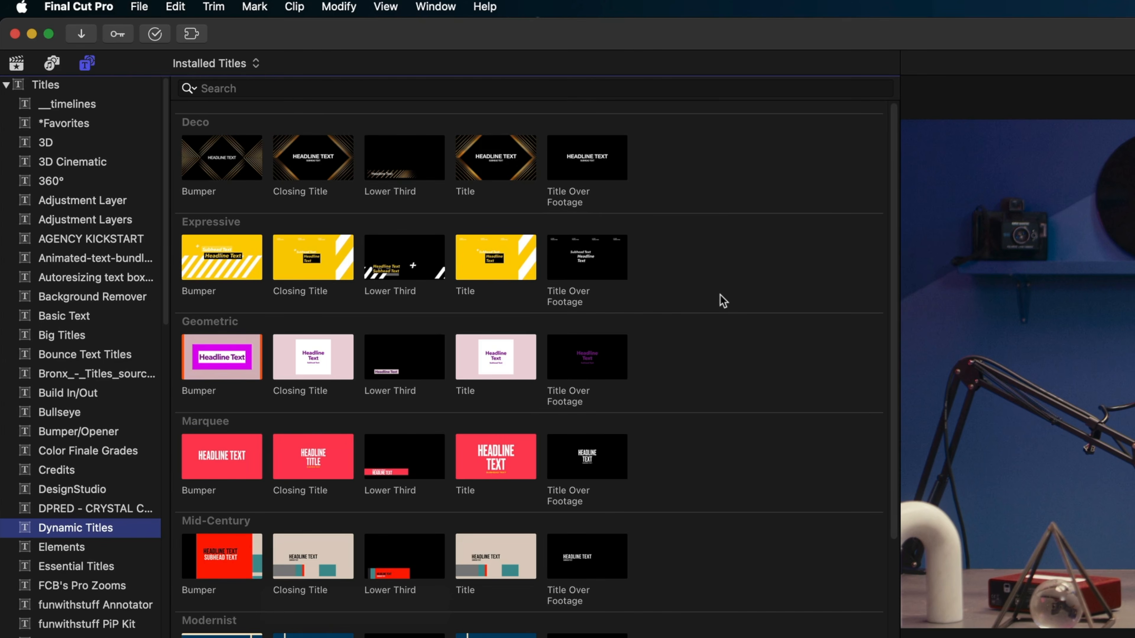
{"action": "left_click_drag", "start_coordinate": [220, 360], "coordinate": [75, 487]}
{"action": "key", "text": "space"}
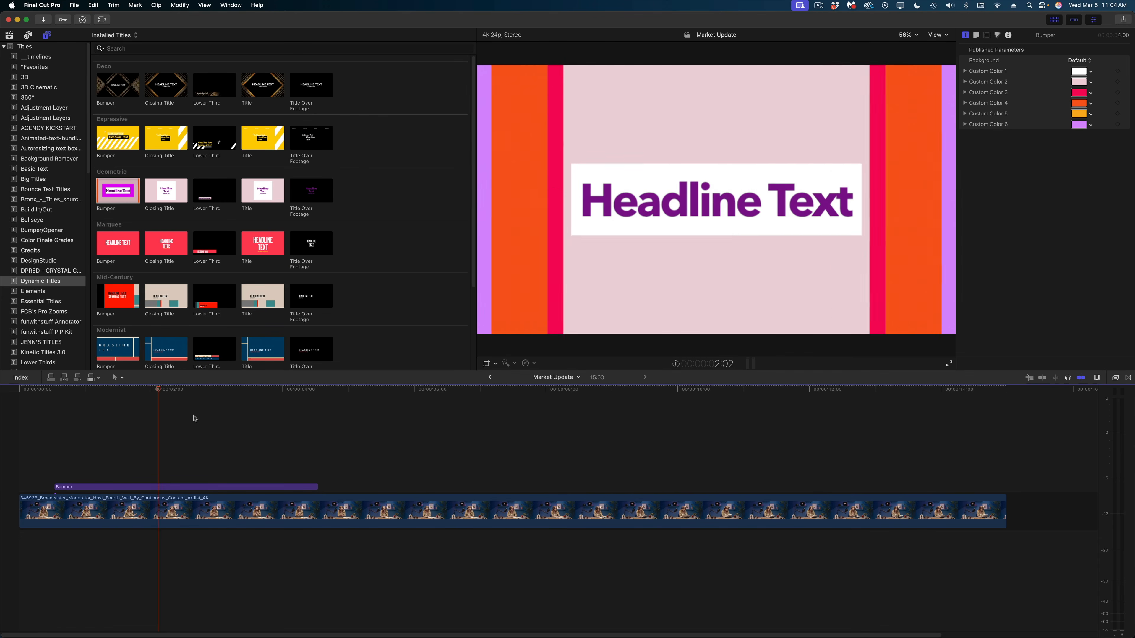
{"action": "key", "text": "space"}
{"action": "left_click_drag", "start_coordinate": [234, 390], "coordinate": [107, 393]}
{"action": "key", "text": "space"}
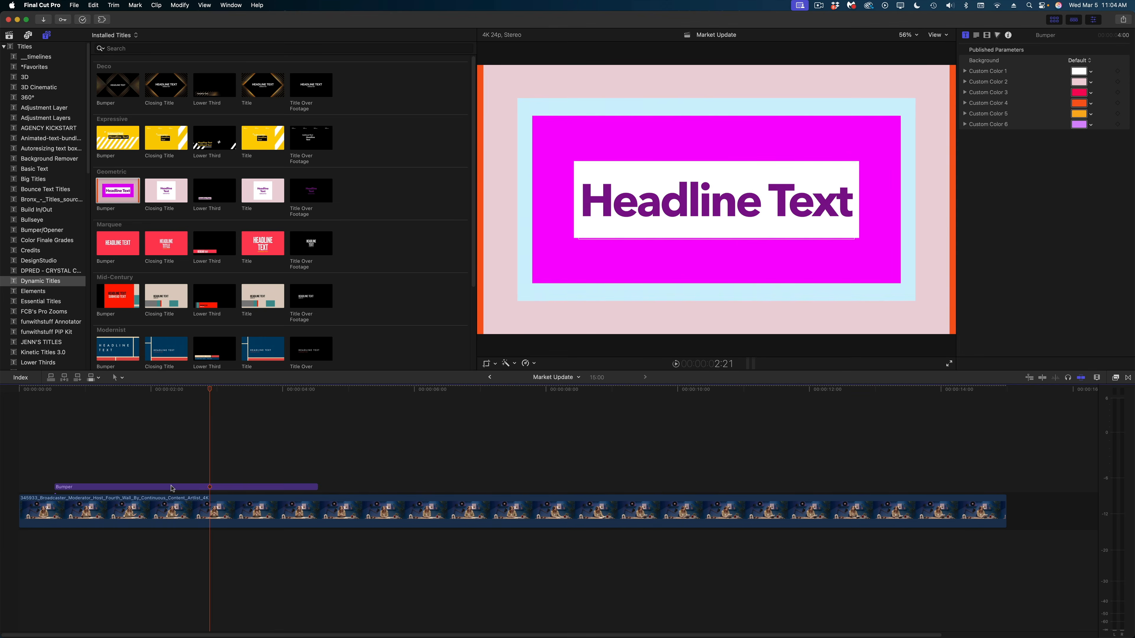
Step: Delete the placeholder headline text from the Bumper title
{"action": "left_click", "coordinate": [172, 487]}
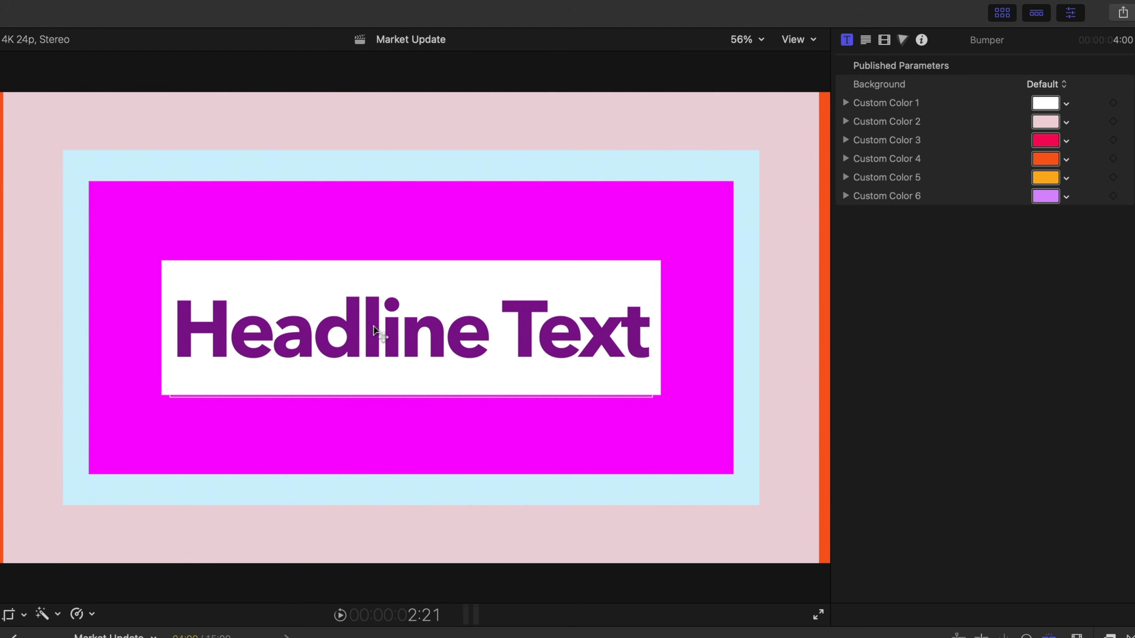
{"action": "left_click", "coordinate": [696, 203]}
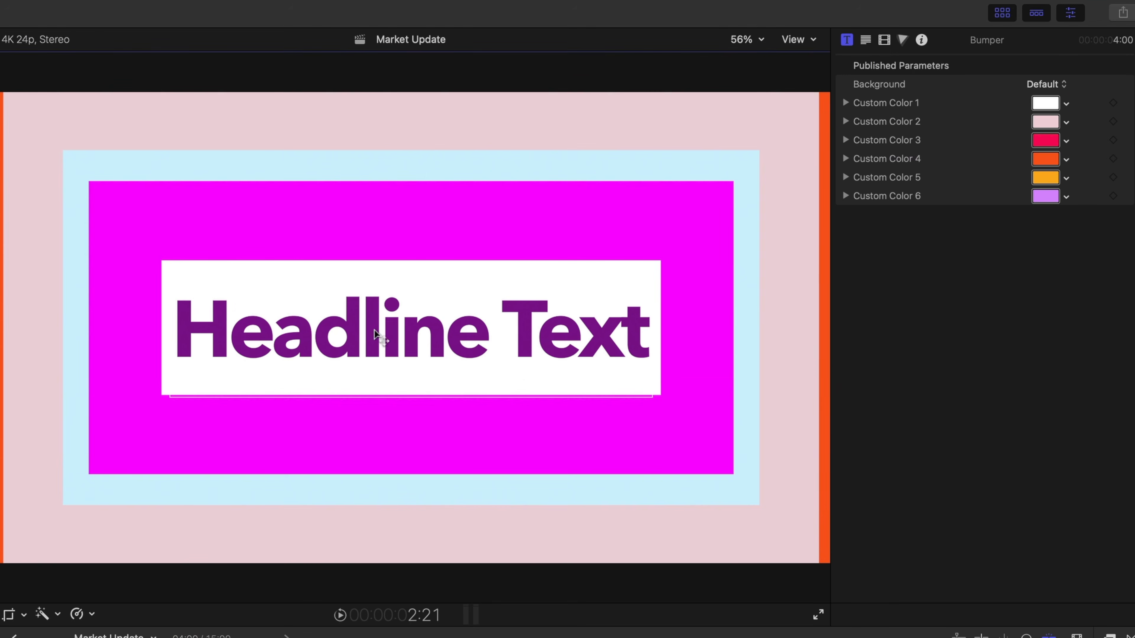
{"action": "left_click", "coordinate": [867, 41]}
{"action": "left_click", "coordinate": [920, 136]}
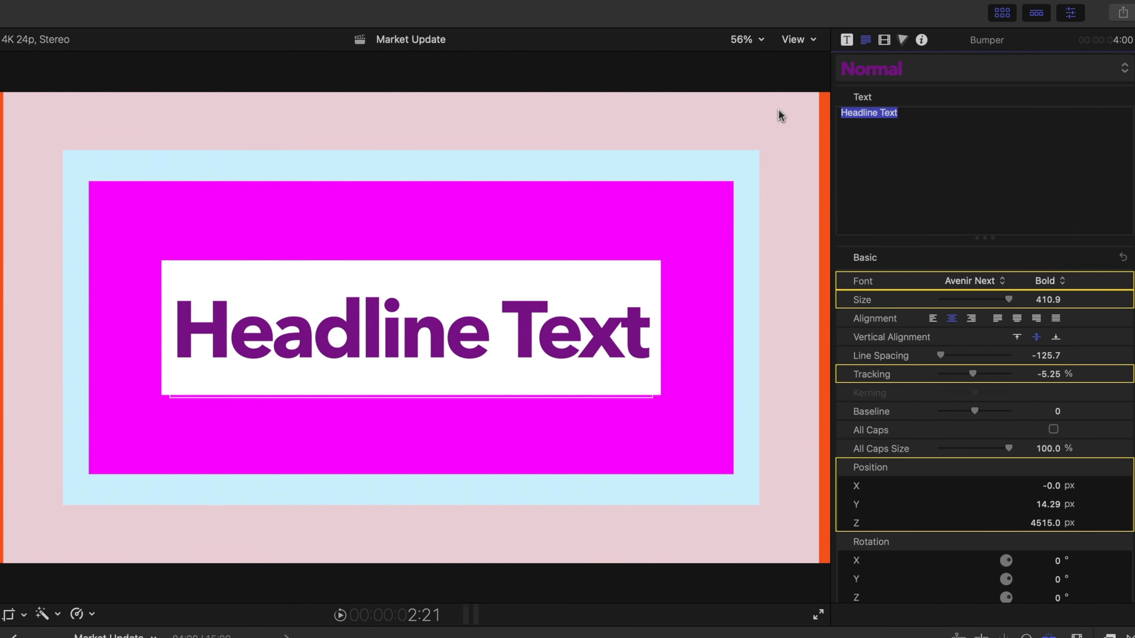
{"action": "key", "text": "BackSpace"}
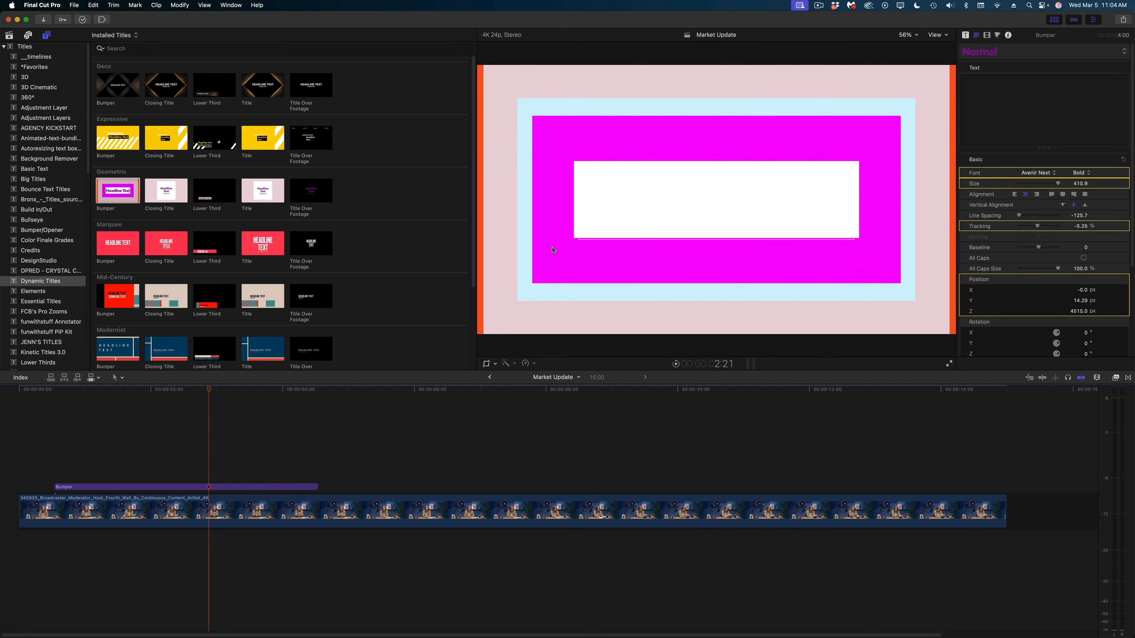
Step: Duplicate the broadcaster clip above the Bumper title and trim the copy's end to 4:15
{"action": "left_click", "coordinate": [69, 396]}
{"action": "left_click", "coordinate": [166, 514]}
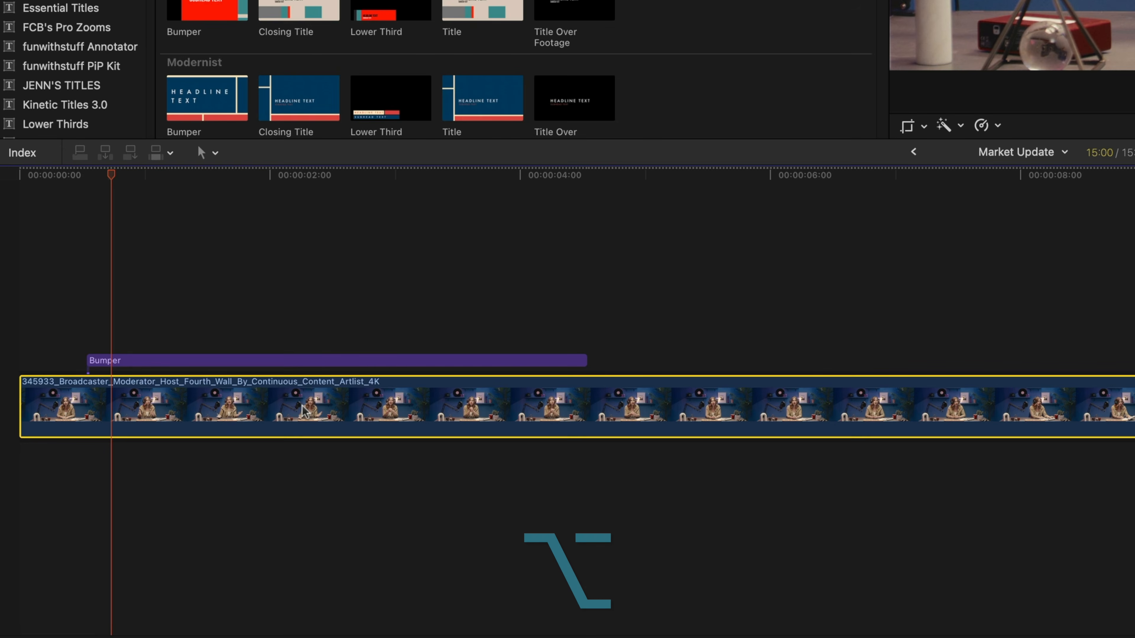
{"action": "left_click_drag", "start_coordinate": [169, 514], "coordinate": [167, 507]}
{"action": "left_click_drag", "start_coordinate": [301, 397], "coordinate": [308, 228]}
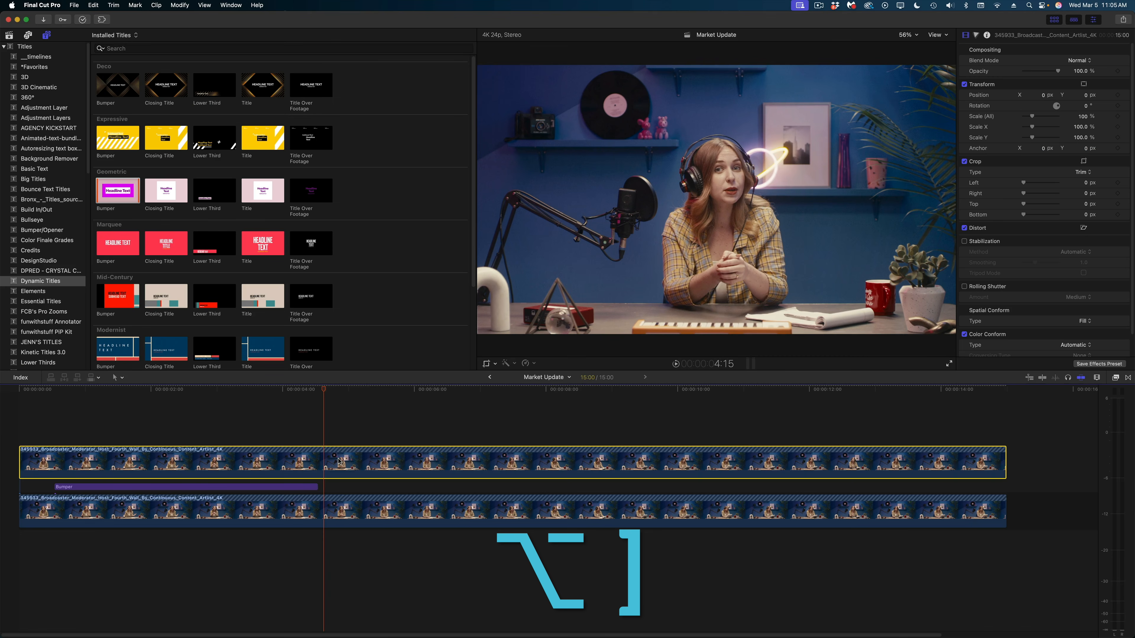
{"action": "key", "text": "alt+bracketright"}
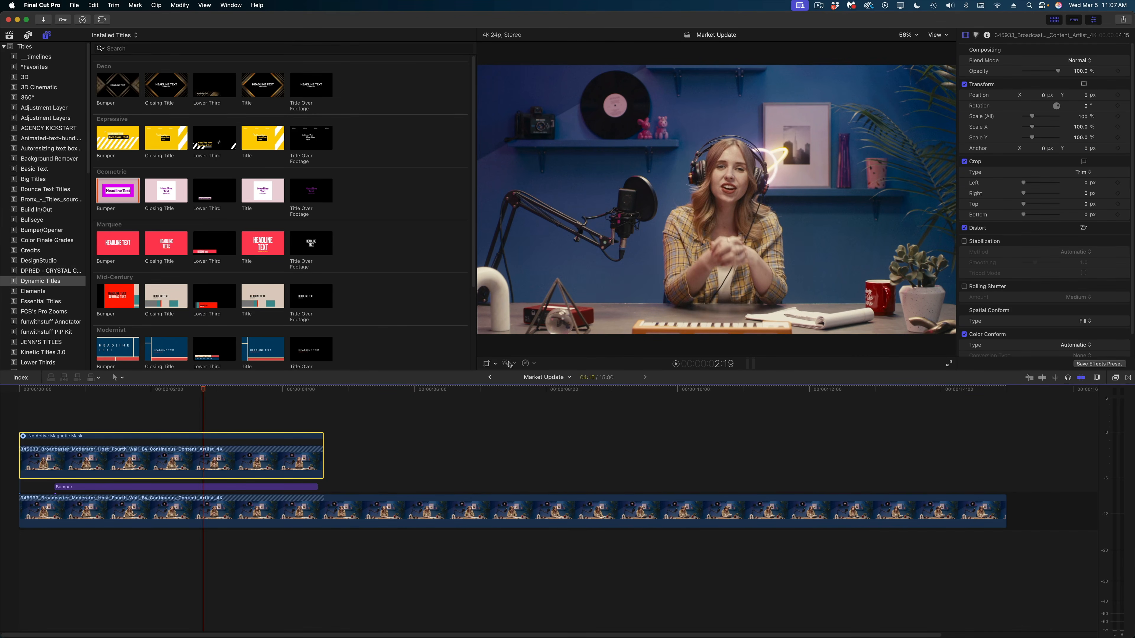
Step: Add a Magnetic Mask to the upper clip covering the woman, microphone, desk and props, exclude the blue wall, and analyze it
{"action": "left_click", "coordinate": [514, 364]}
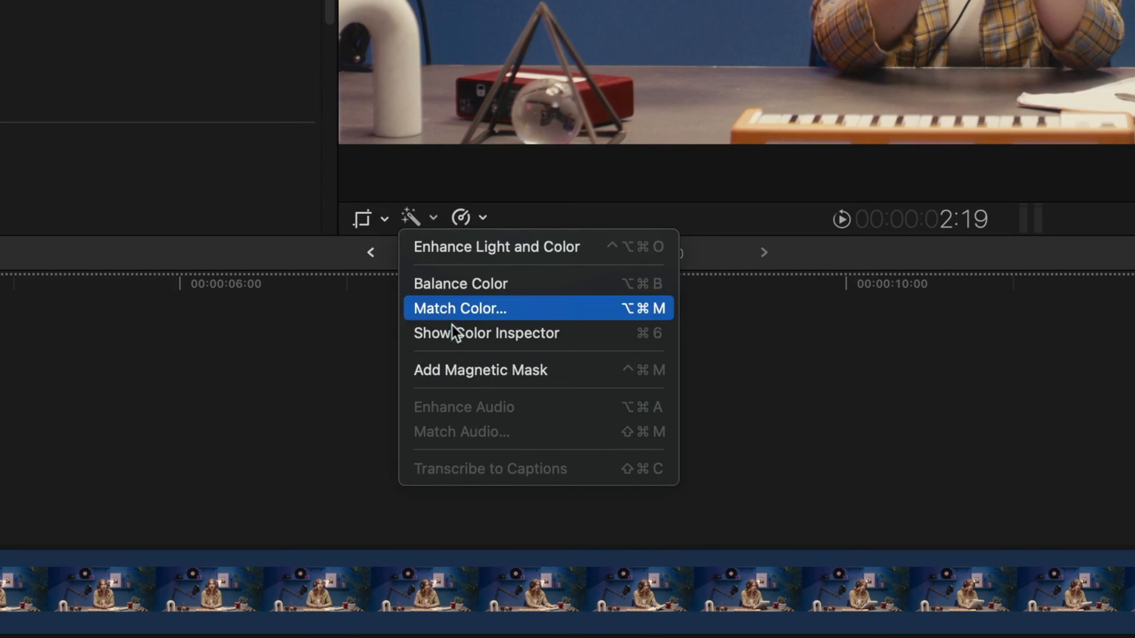
{"action": "left_click", "coordinate": [525, 423]}
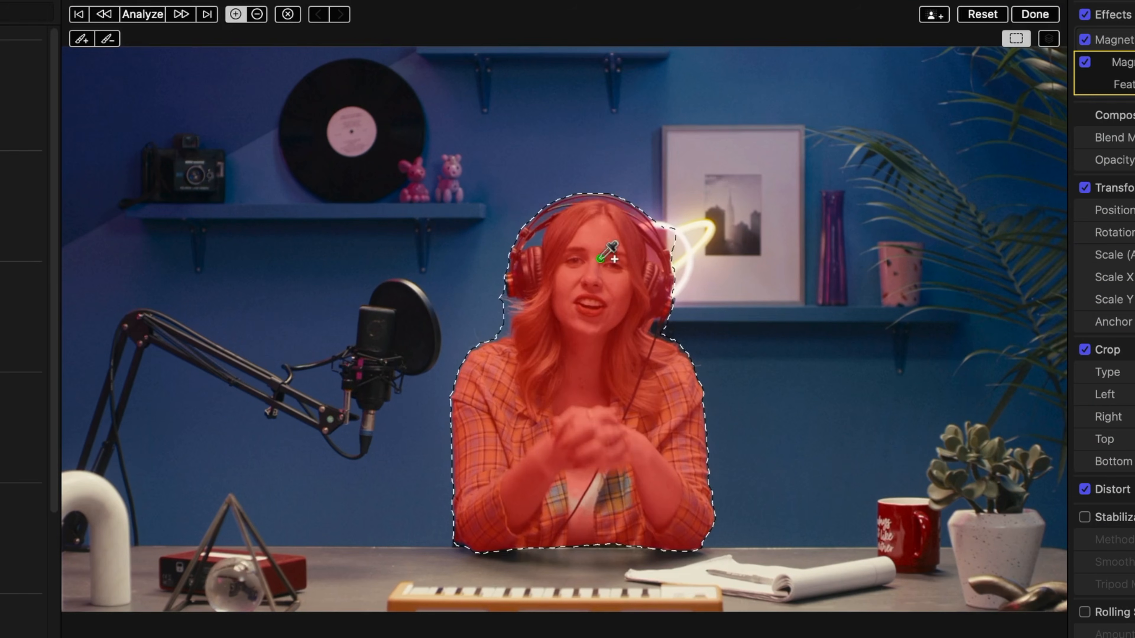
{"action": "left_click", "coordinate": [382, 361]}
{"action": "left_click", "coordinate": [99, 496]}
{"action": "left_click", "coordinate": [182, 594]}
{"action": "left_click", "coordinate": [346, 585]}
{"action": "left_click", "coordinate": [380, 488], "text": "alt"}
{"action": "left_click", "coordinate": [114, 240], "text": "alt"}
{"action": "left_click", "coordinate": [911, 533]}
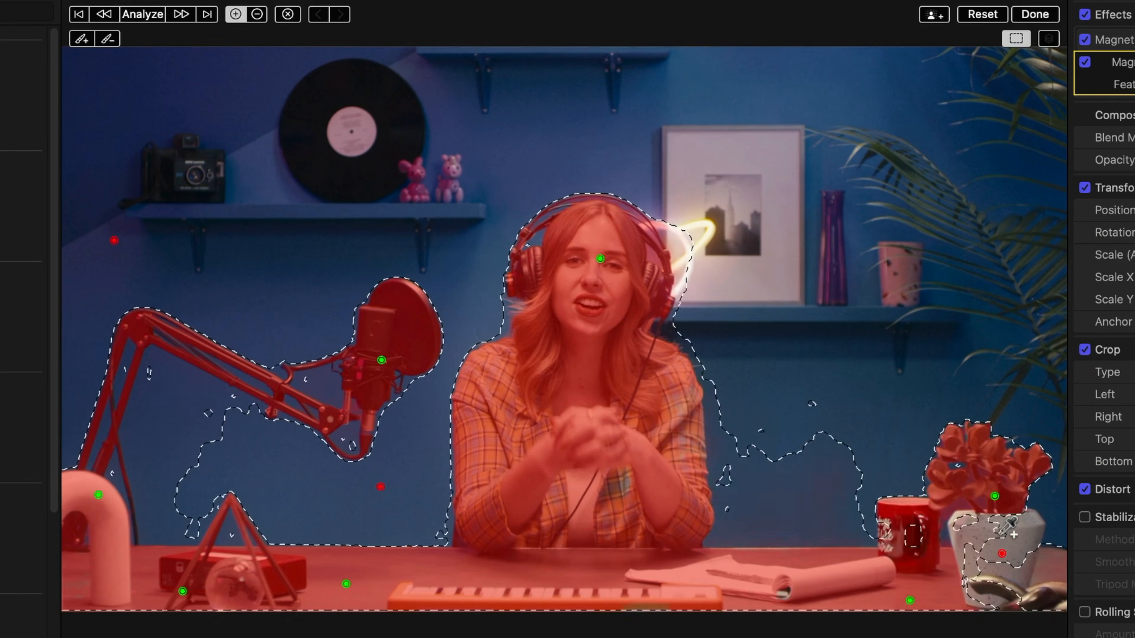
{"action": "left_click", "coordinate": [515, 52]}
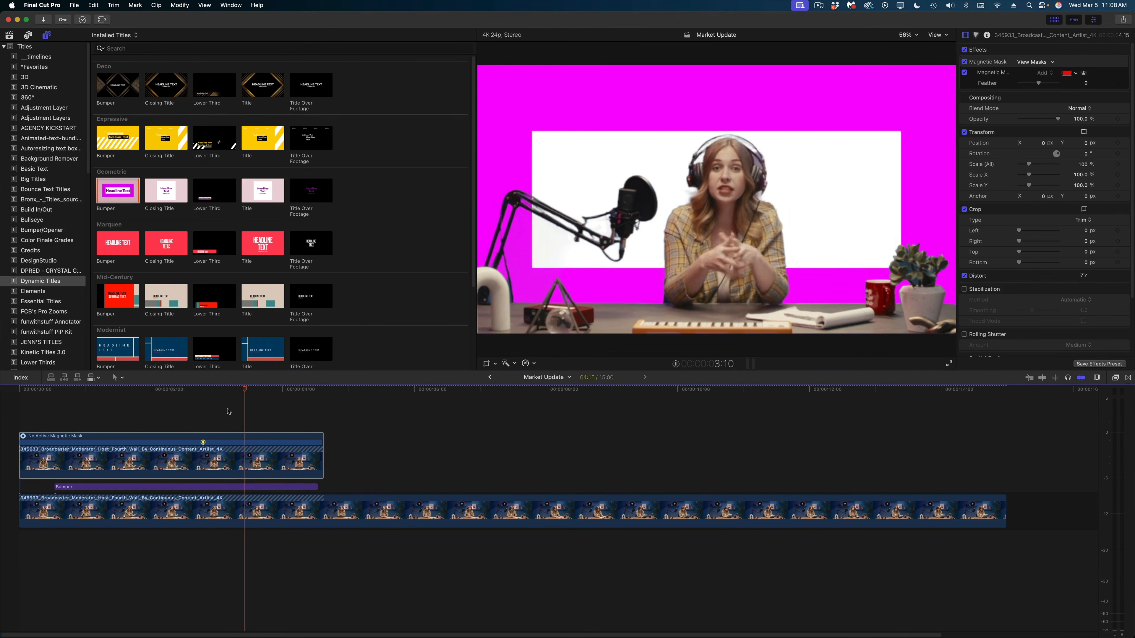
Step: Set the Bumper title's Custom Color 1 to a dark blue sampled from the clip on the timeline
{"action": "key", "text": "space"}
{"action": "left_click", "coordinate": [265, 487]}
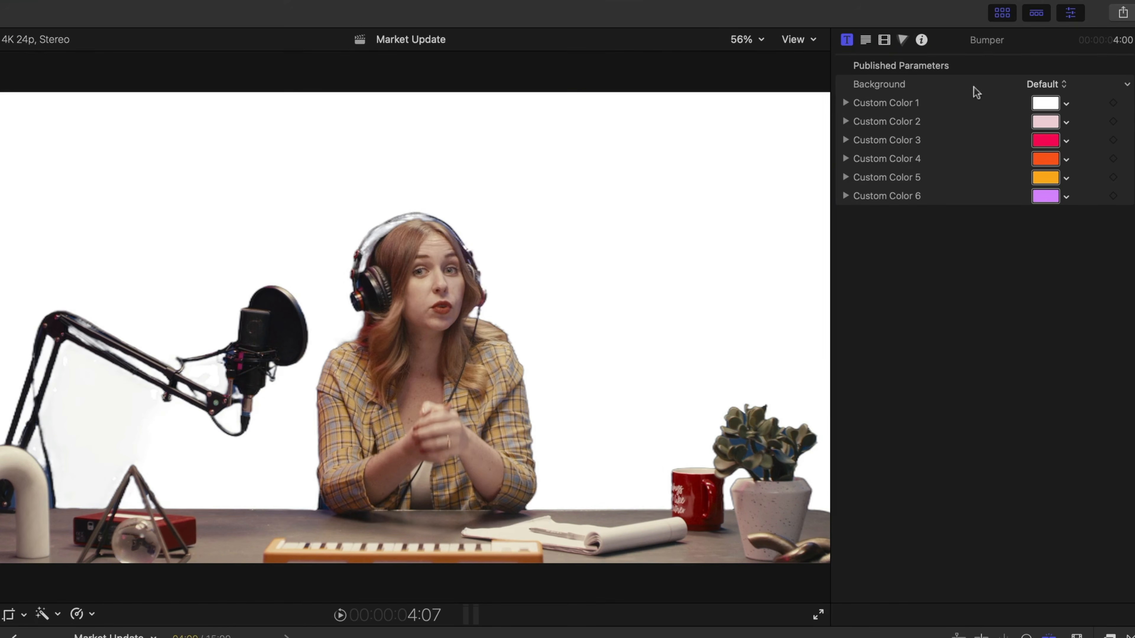
{"action": "left_click", "coordinate": [1058, 104]}
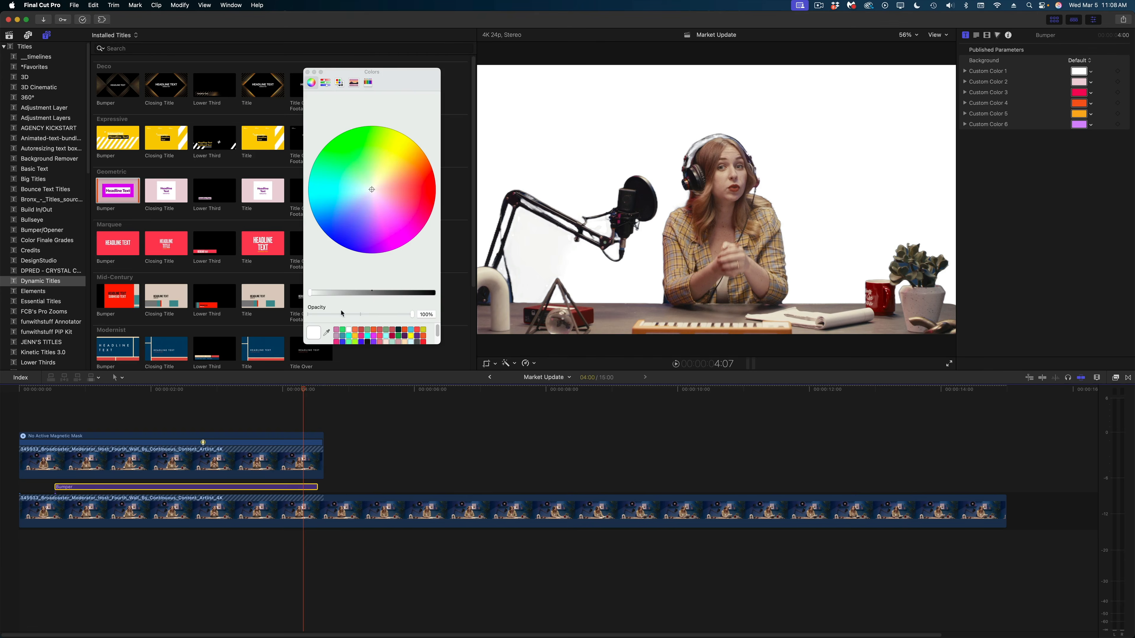
{"action": "left_click", "coordinate": [327, 332]}
{"action": "left_click", "coordinate": [429, 513]}
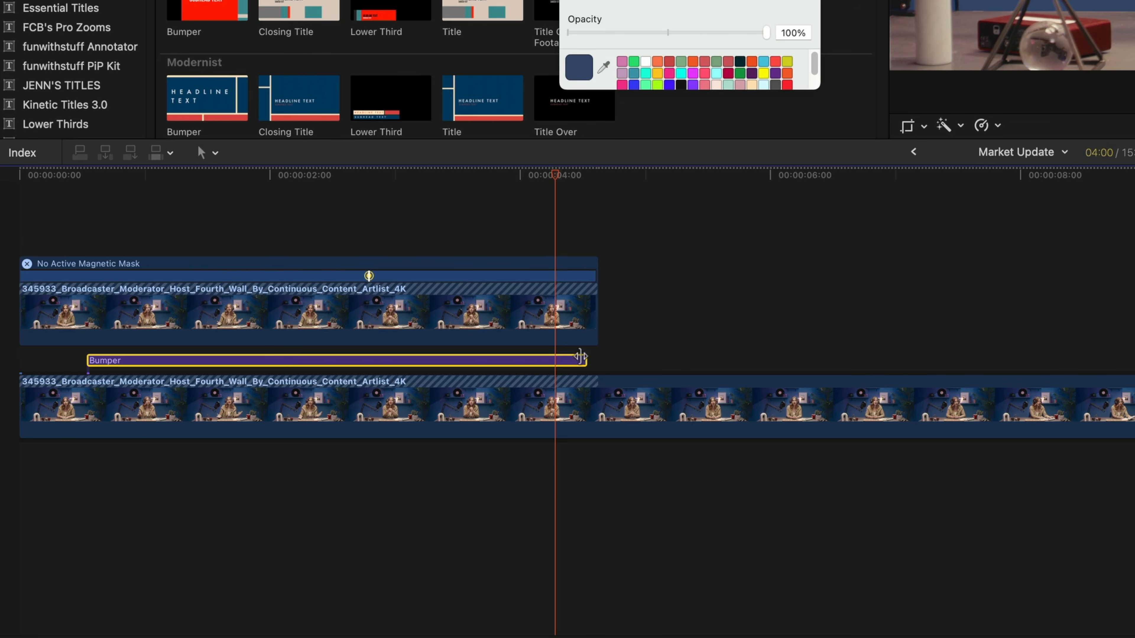
Step: Add the default transition to the end of the Bumper title and play back the result
{"action": "key", "text": "super+t"}
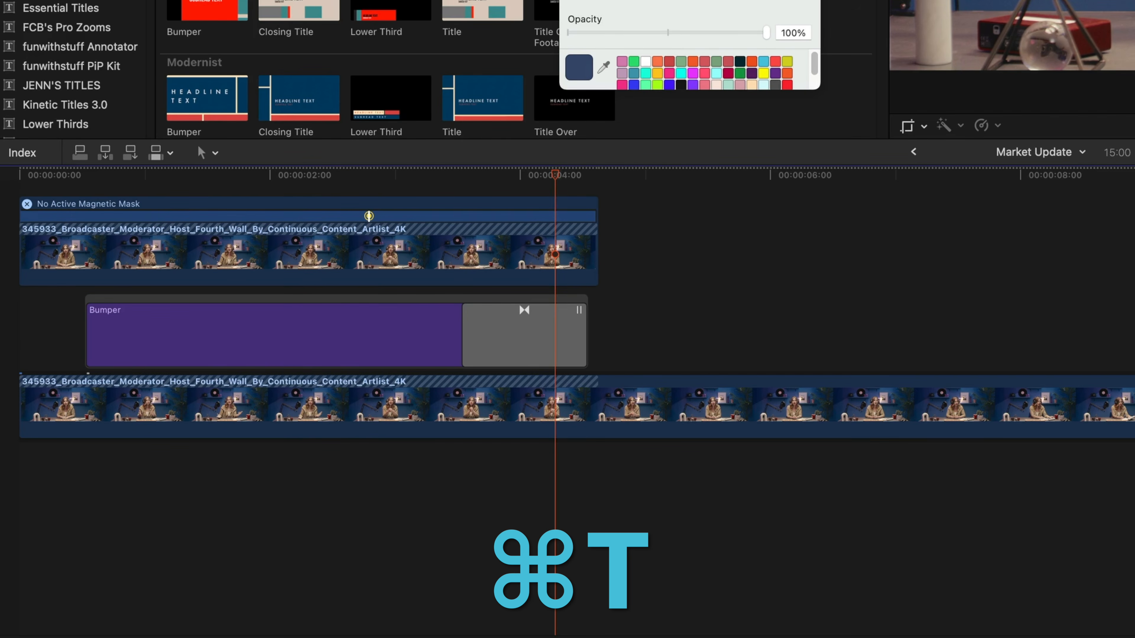
{"action": "left_click", "coordinate": [383, 181]}
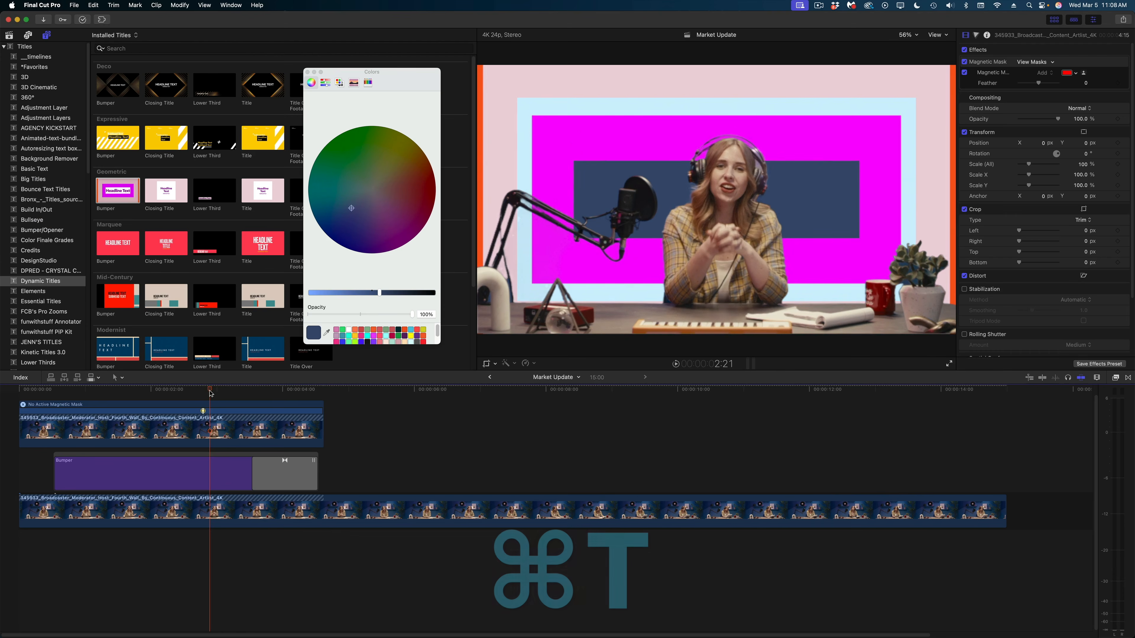
{"action": "key", "text": "space"}
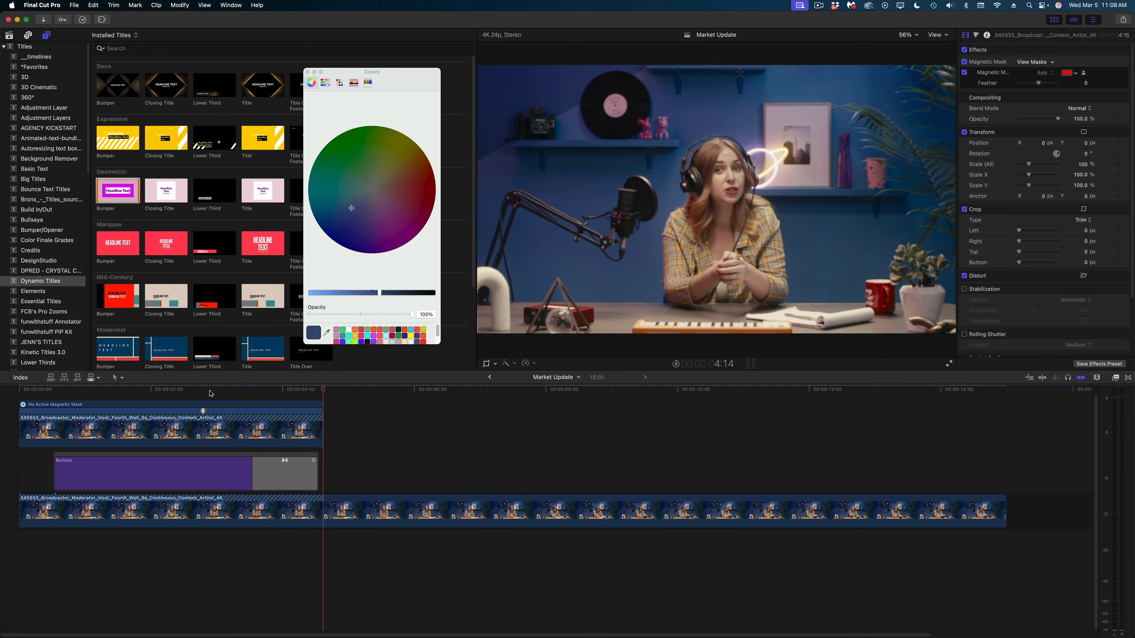
{"action": "left_click", "coordinate": [212, 390]}
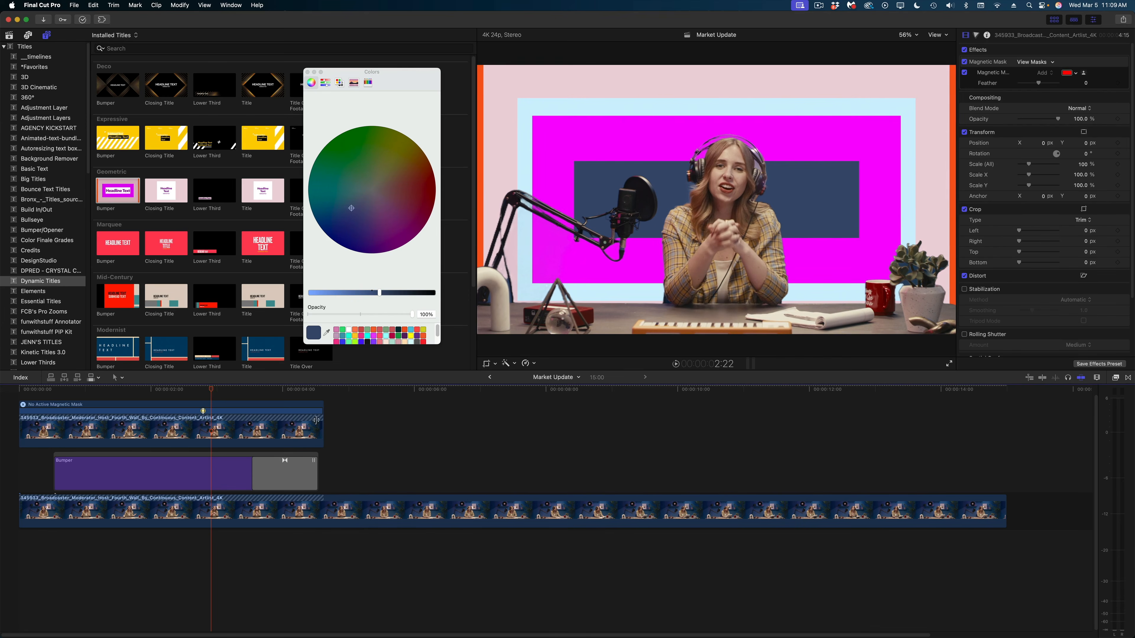
Step: Apply the Cross Hatch effect from the Stylize category to the Bumper title
{"action": "left_click", "coordinate": [262, 461]}
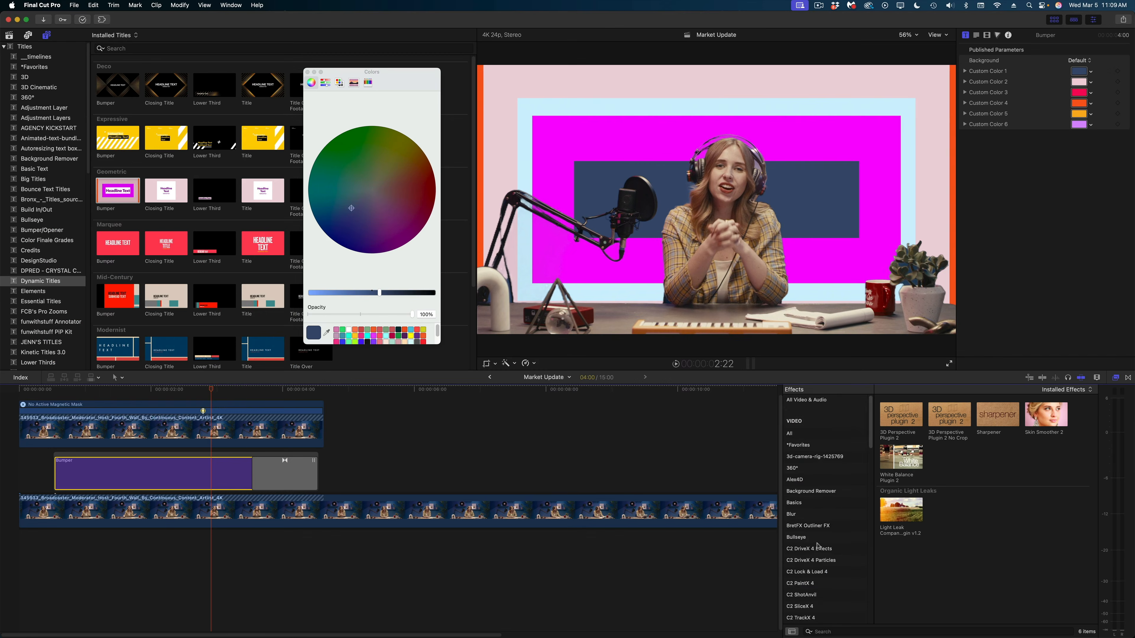
{"action": "scroll", "coordinate": [821, 544], "scroll_direction": "down", "scroll_amount": 8}
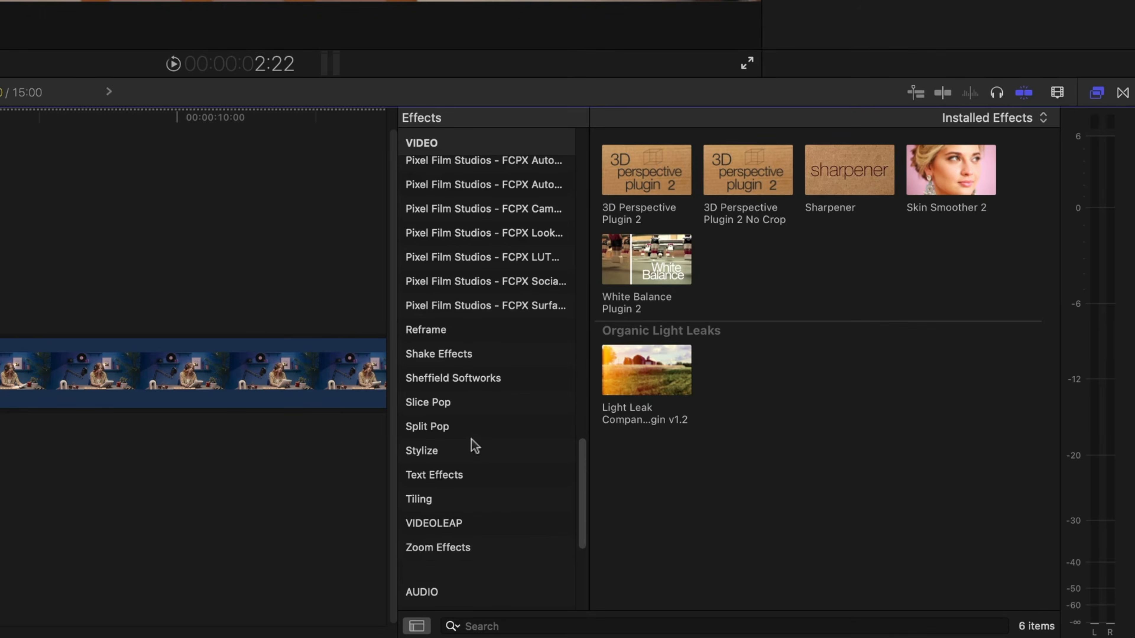
{"action": "left_click", "coordinate": [434, 451]}
{"action": "left_click_drag", "start_coordinate": [950, 259], "coordinate": [178, 470]}
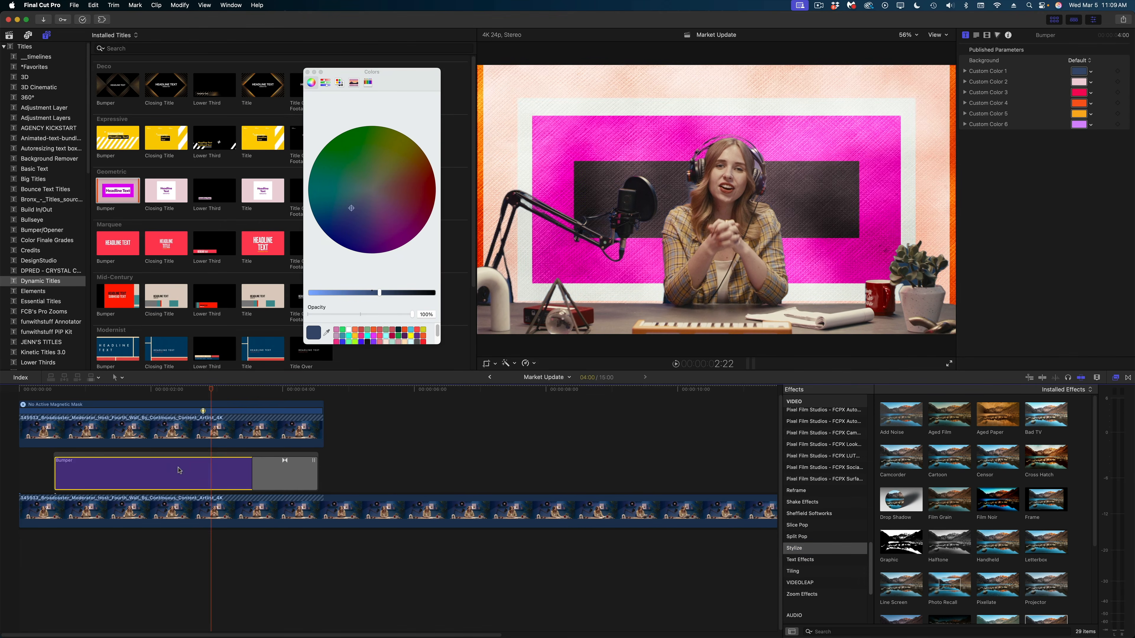
Step: Add the Expressive Bumper title above the masked clip and set its Background to Off
{"action": "left_click", "coordinate": [196, 388]}
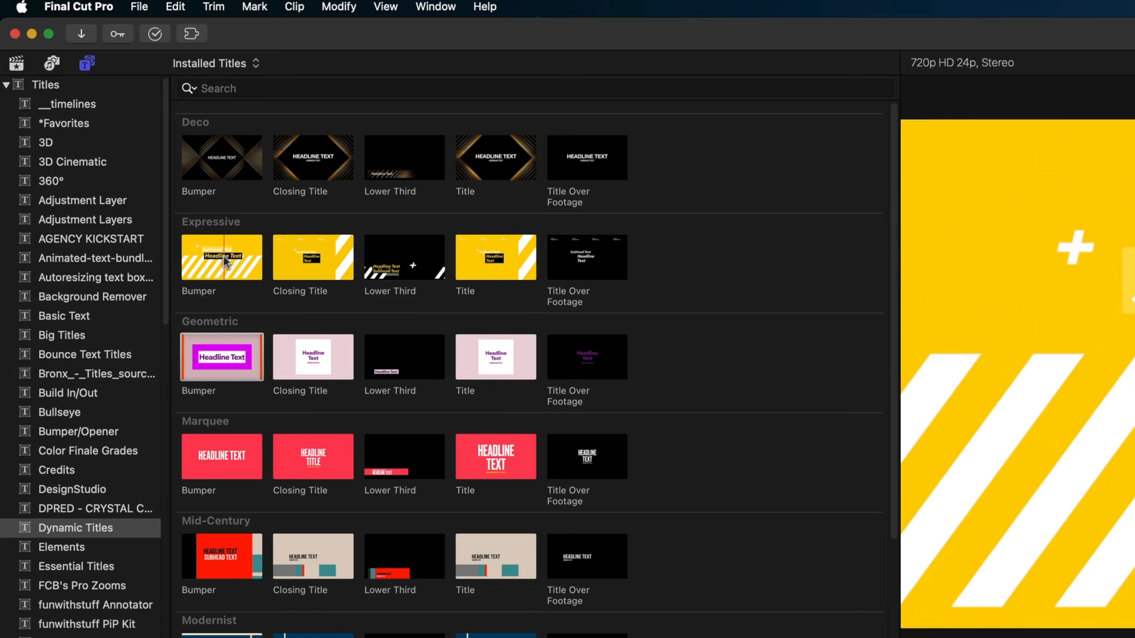
{"action": "left_click_drag", "start_coordinate": [229, 280], "coordinate": [134, 397]}
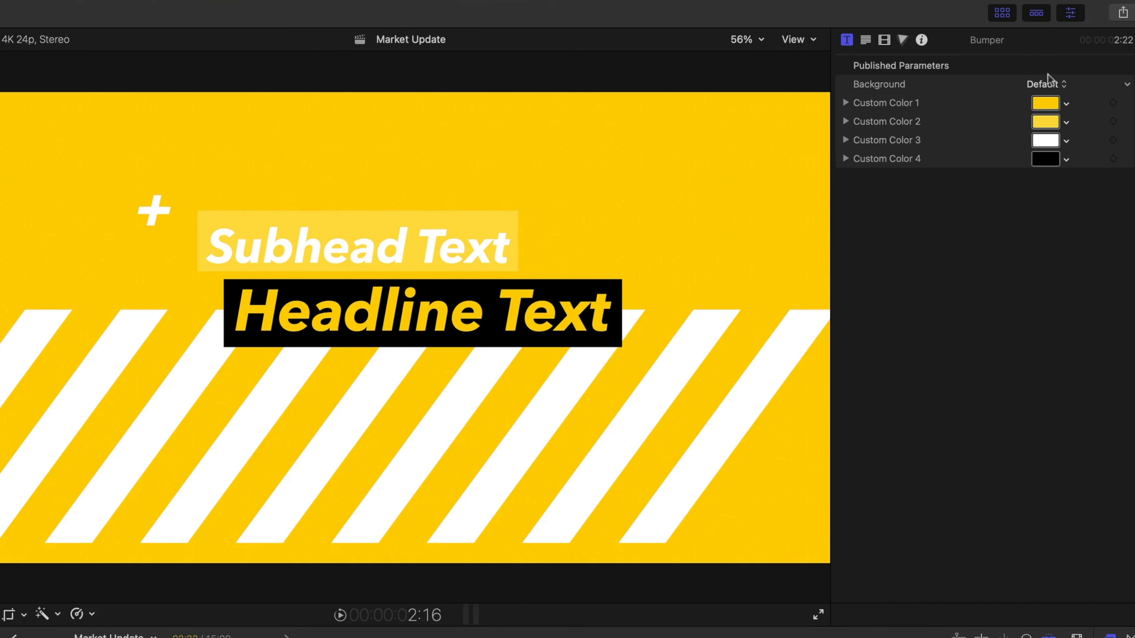
{"action": "left_click", "coordinate": [1047, 85]}
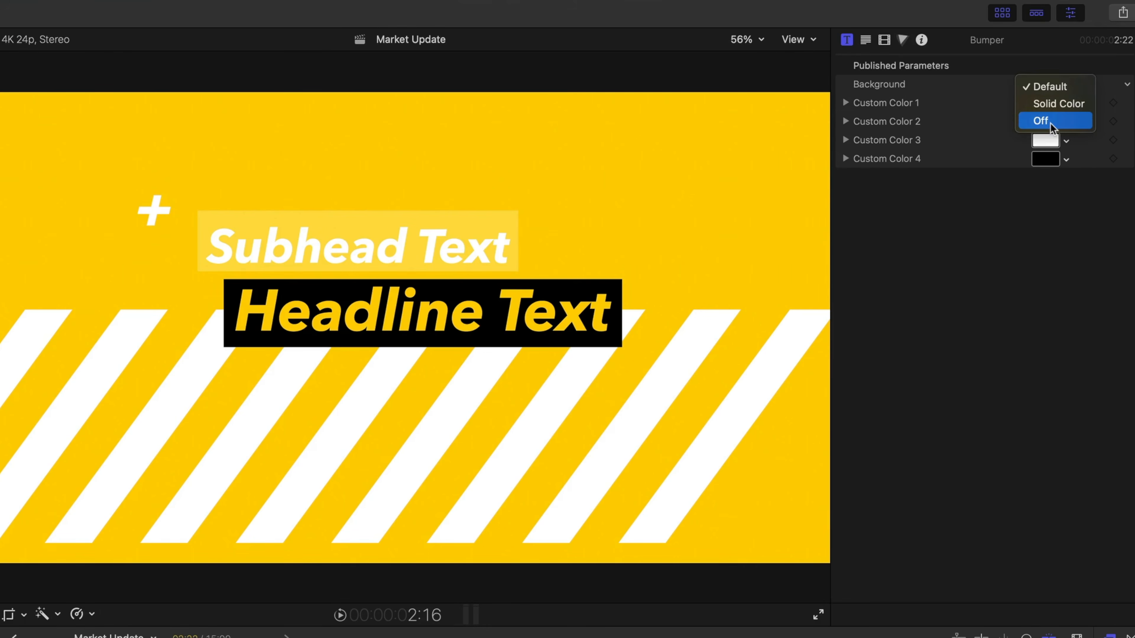
{"action": "left_click", "coordinate": [1047, 121]}
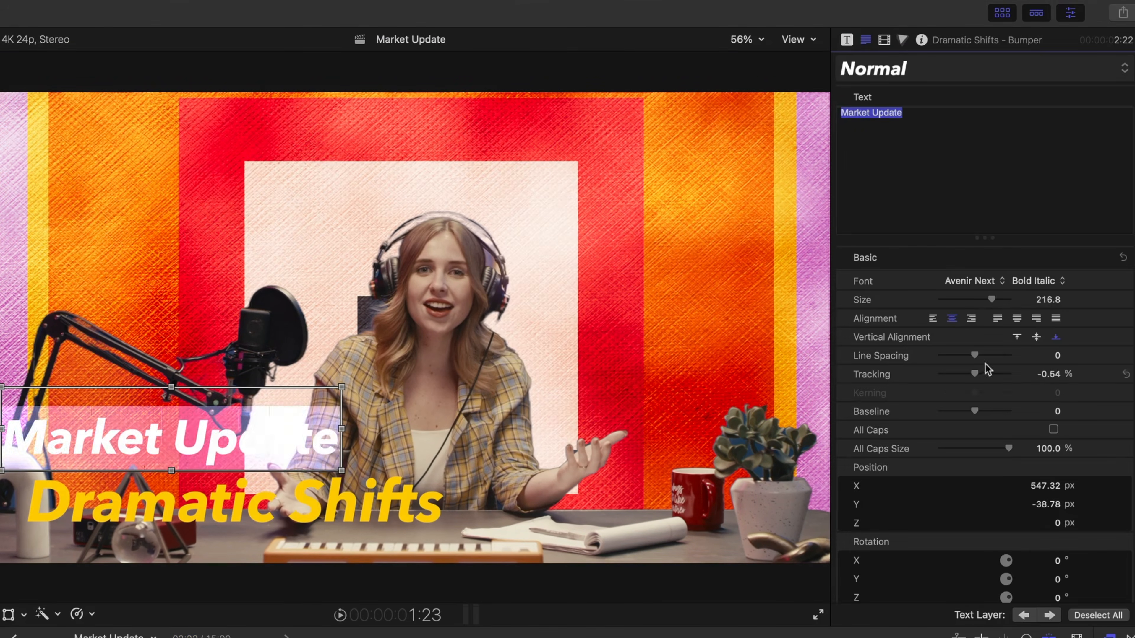
Step: Set the size of the "Market Update" text to 132 and reveal its Face settings
{"action": "scroll", "coordinate": [1093, 512], "scroll_direction": "down", "scroll_amount": 5}
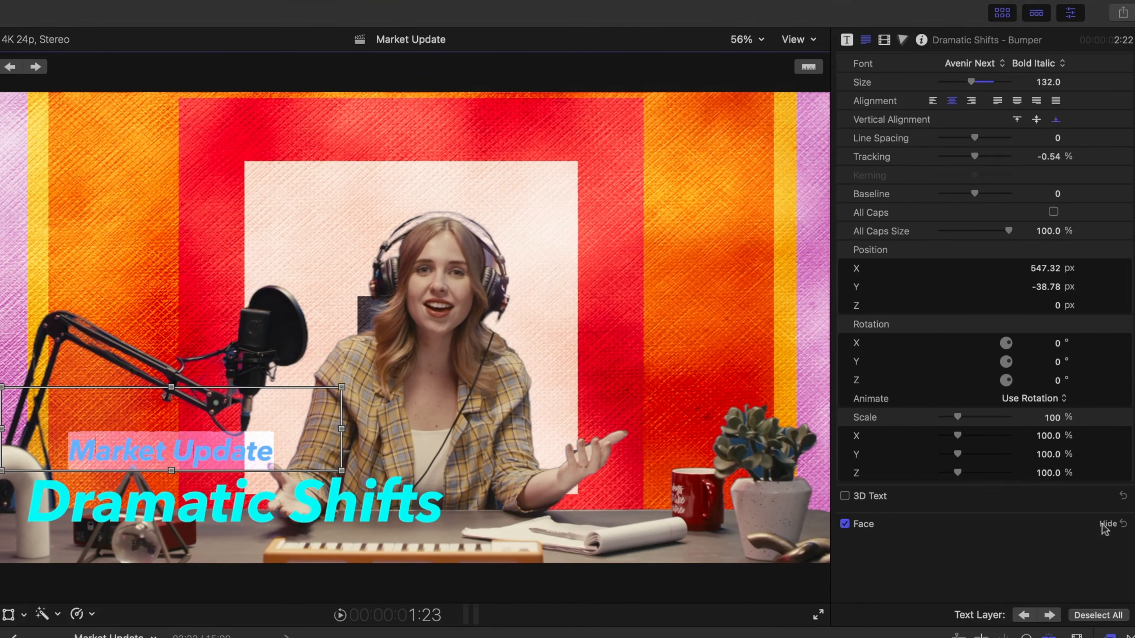
{"action": "left_click", "coordinate": [1107, 524]}
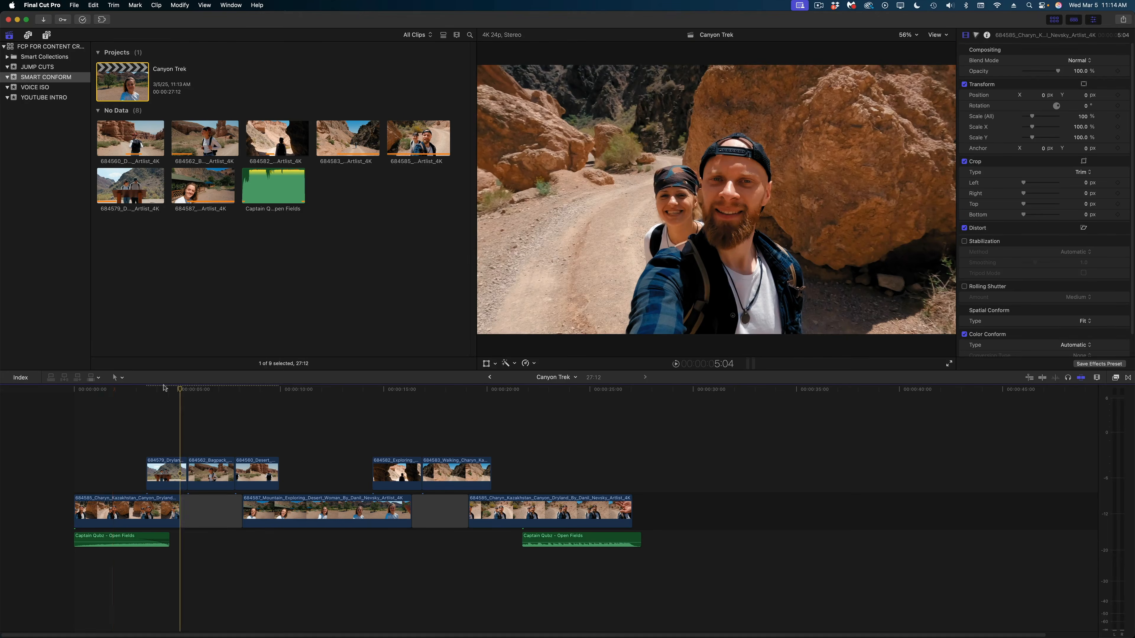
Step: Duplicate the Canyon Trek project as "Canyon Trek Vertical" with the Vertical format at 2160x3840 and Smart Conform enabled
{"action": "left_click_drag", "start_coordinate": [163, 385], "coordinate": [440, 424]}
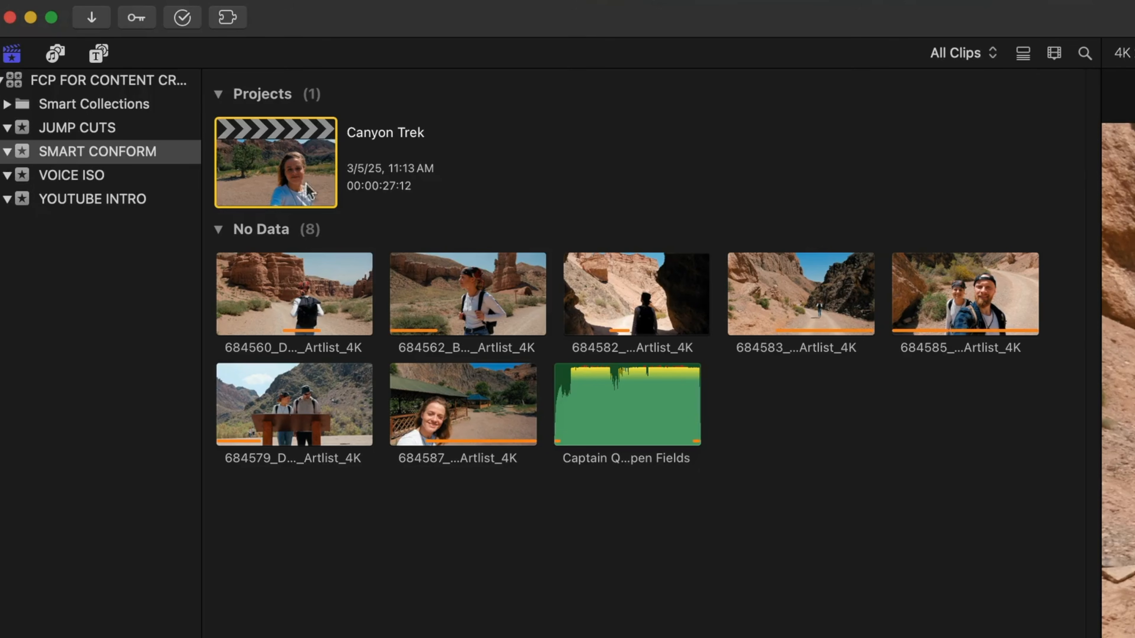
{"action": "right_click", "coordinate": [288, 156]}
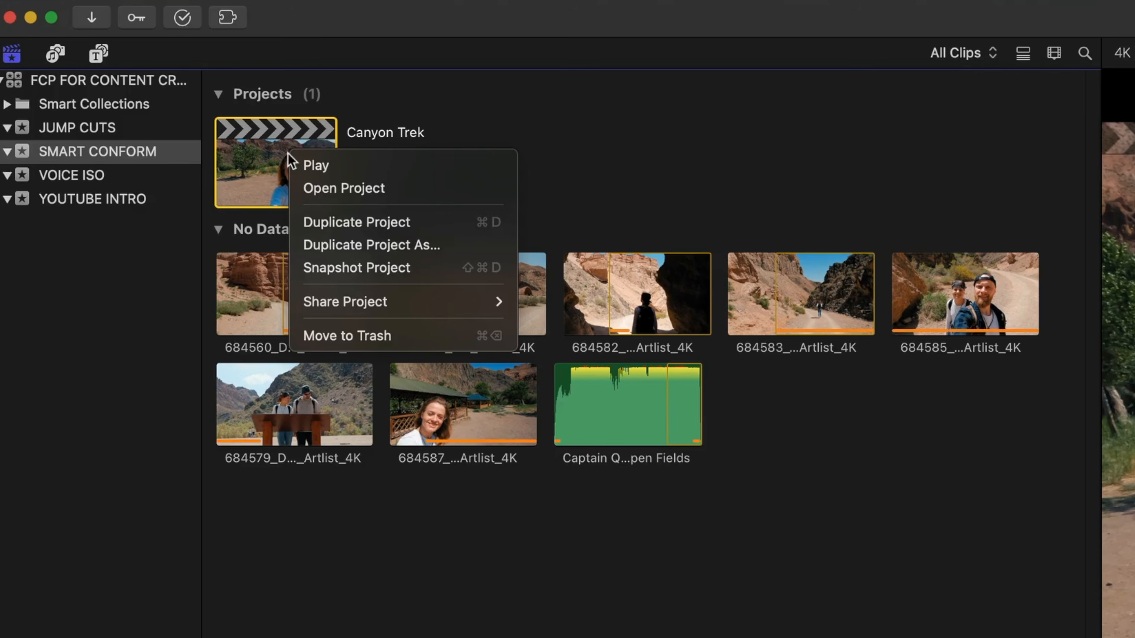
{"action": "left_click", "coordinate": [328, 245]}
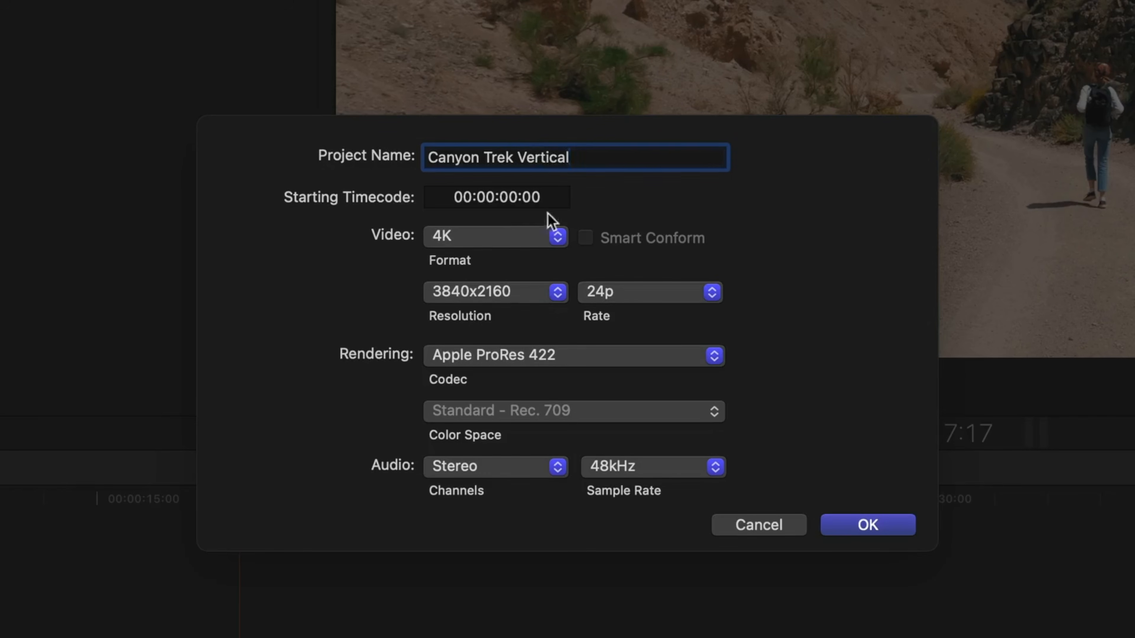
{"action": "left_click", "coordinate": [514, 236]}
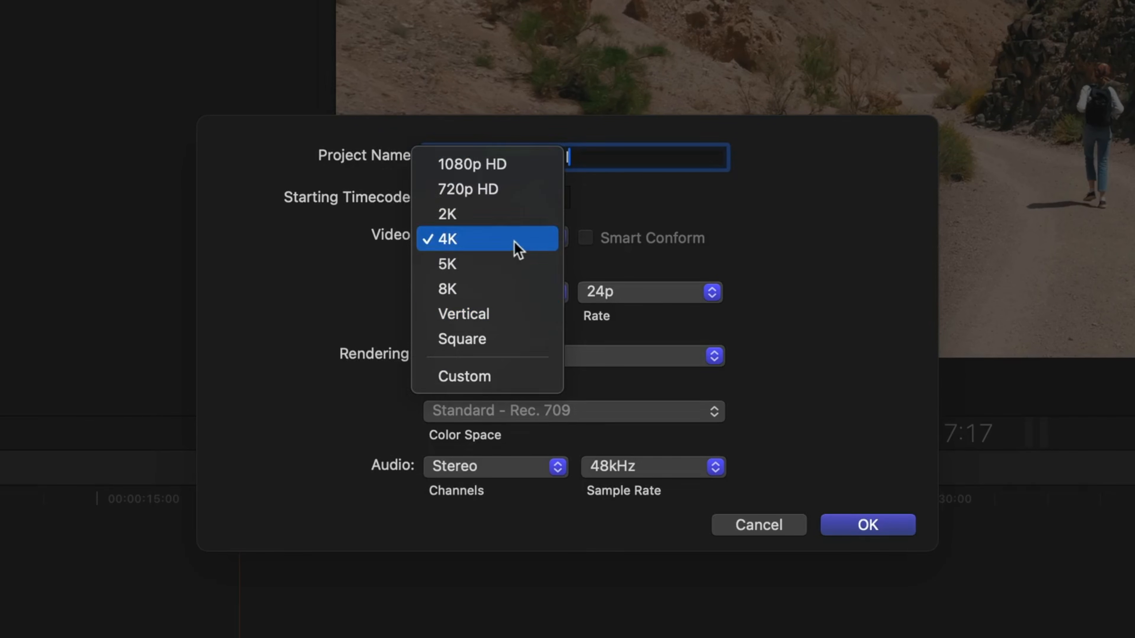
{"action": "left_click", "coordinate": [497, 312]}
{"action": "left_click", "coordinate": [499, 294]}
{"action": "left_click", "coordinate": [515, 345]}
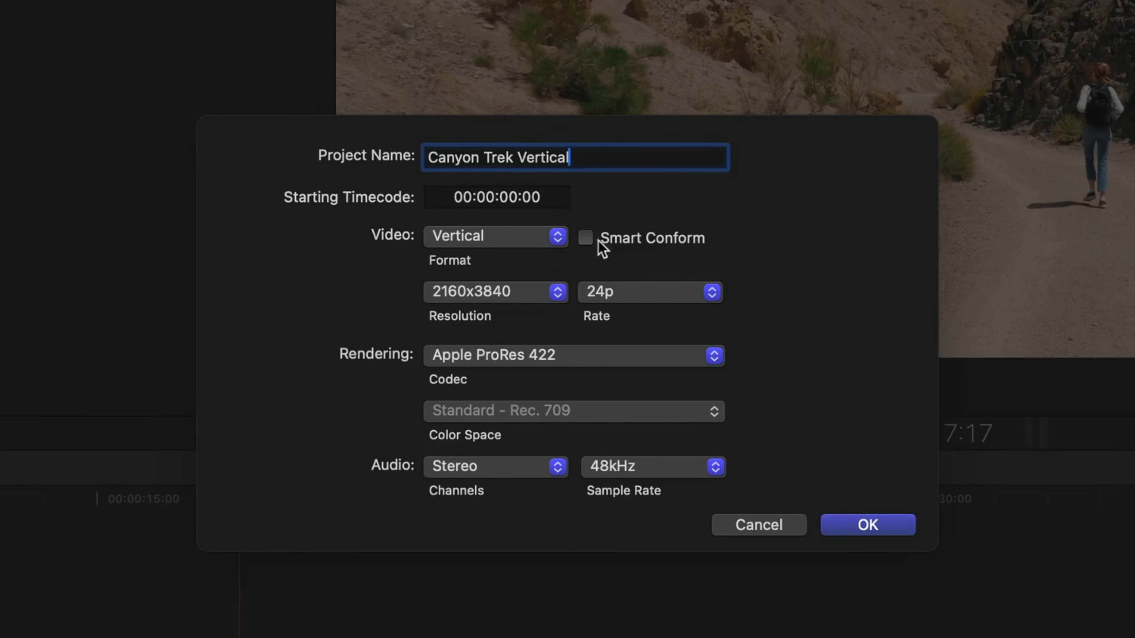
{"action": "left_click", "coordinate": [586, 241]}
{"action": "left_click", "coordinate": [889, 528]}
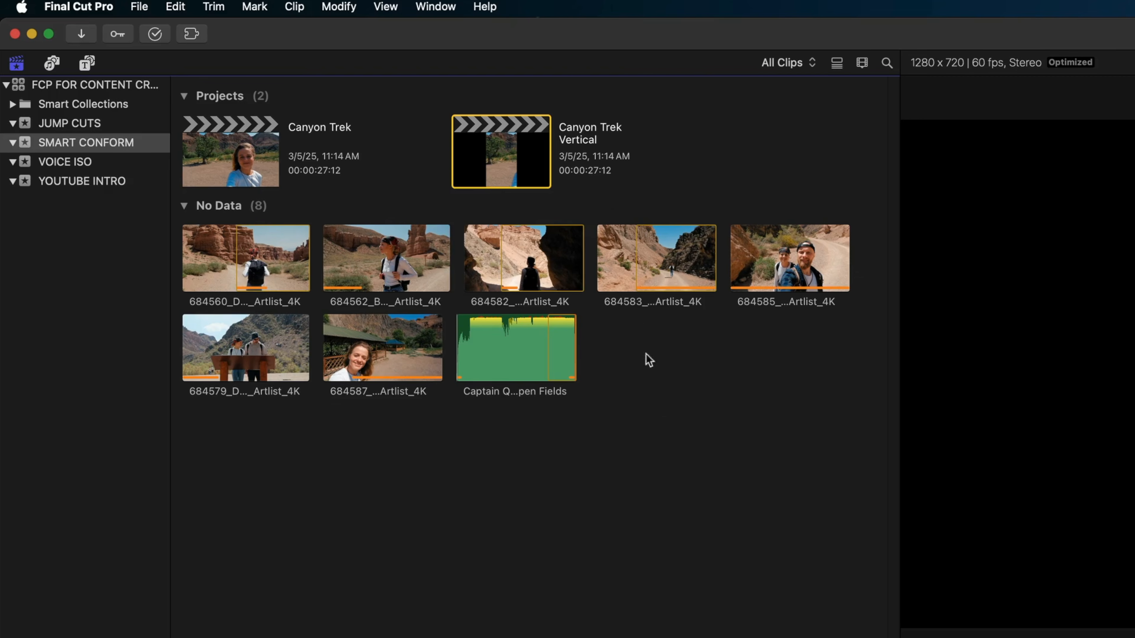
Step: Open the Canyon Trek Vertical project and set the viewer zoom to 12.5%
{"action": "double_click", "coordinate": [515, 147]}
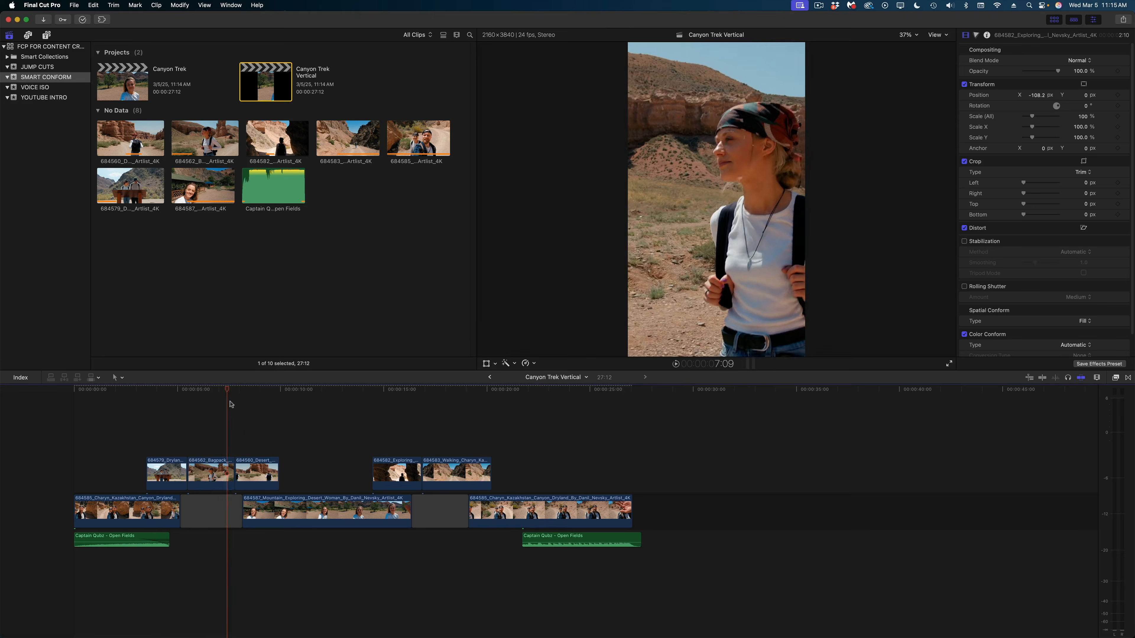
{"action": "left_click_drag", "start_coordinate": [91, 390], "coordinate": [109, 391]}
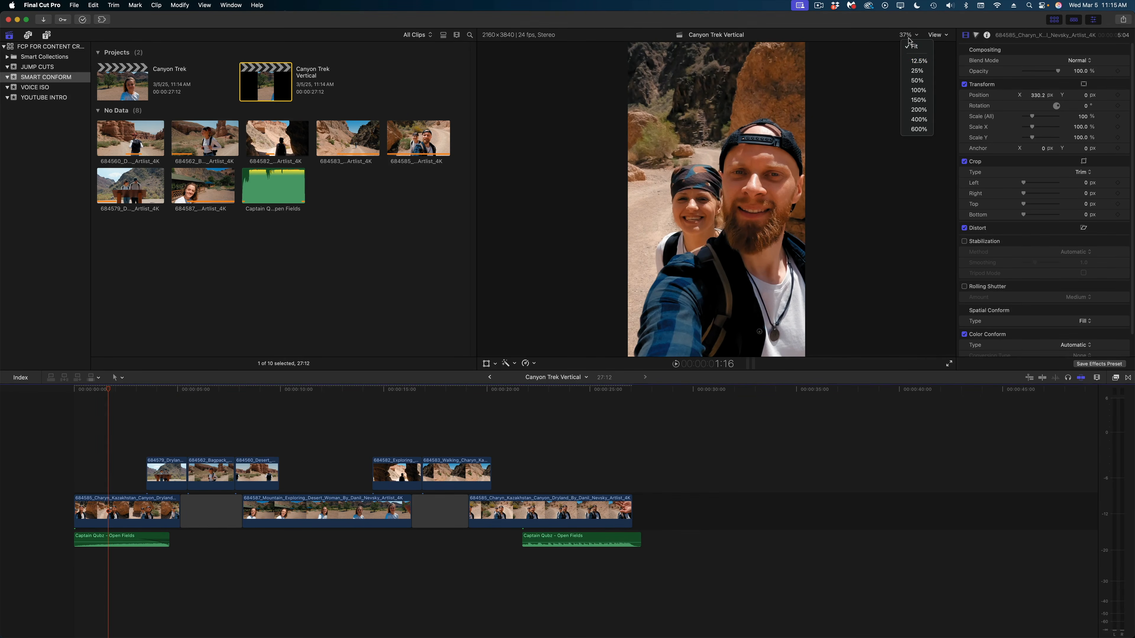
{"action": "left_click", "coordinate": [917, 62]}
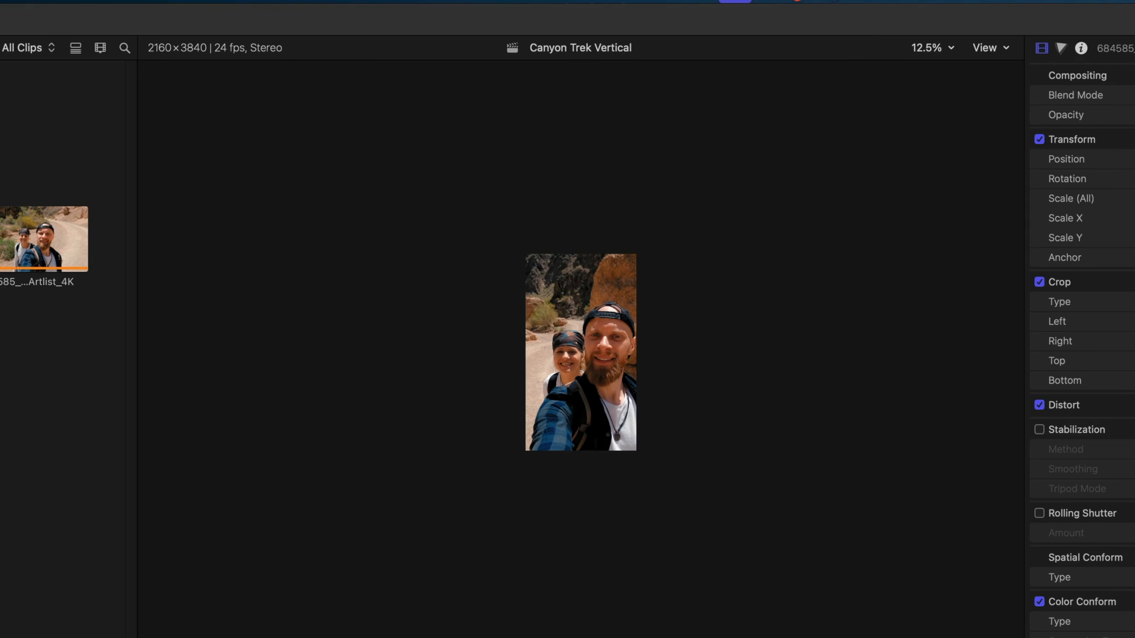
Step: Show the Transform outline in the viewer and go from clip to clip to examine how each shot is reframed
{"action": "key", "text": "shift+t"}
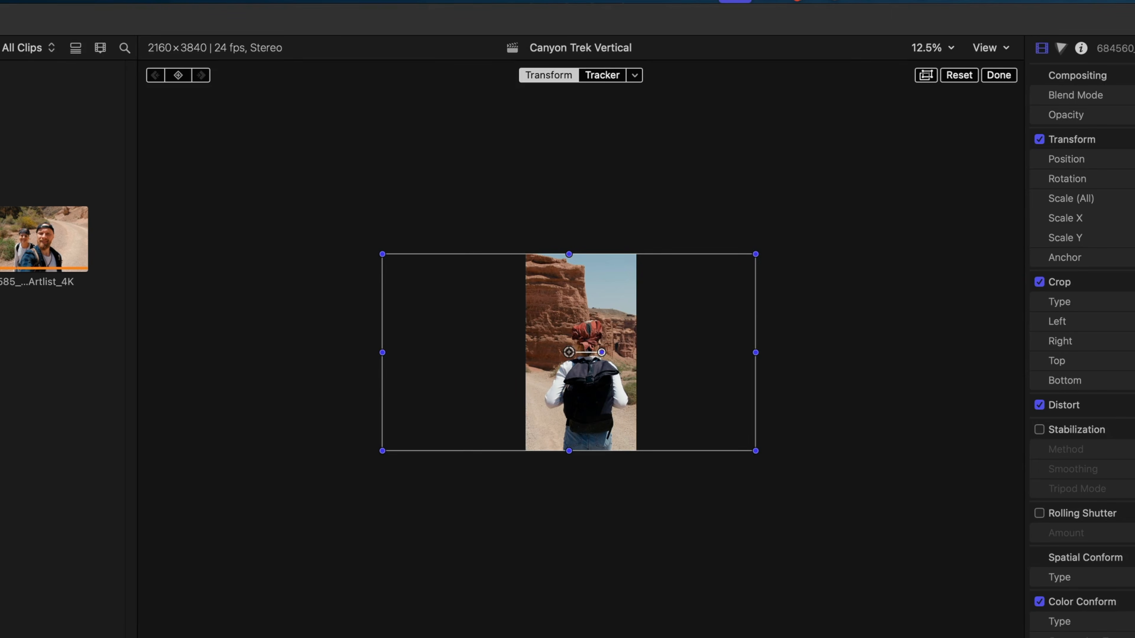
{"action": "key", "text": "Down"}
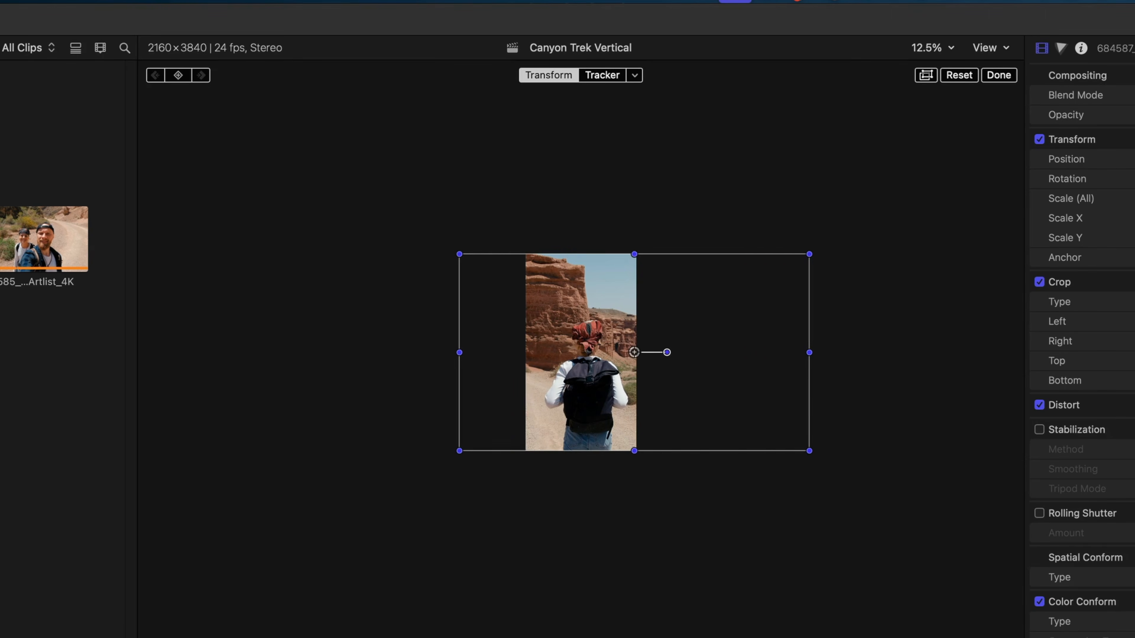
{"action": "key", "text": "Down"}
{"action": "key", "text": "Down"}
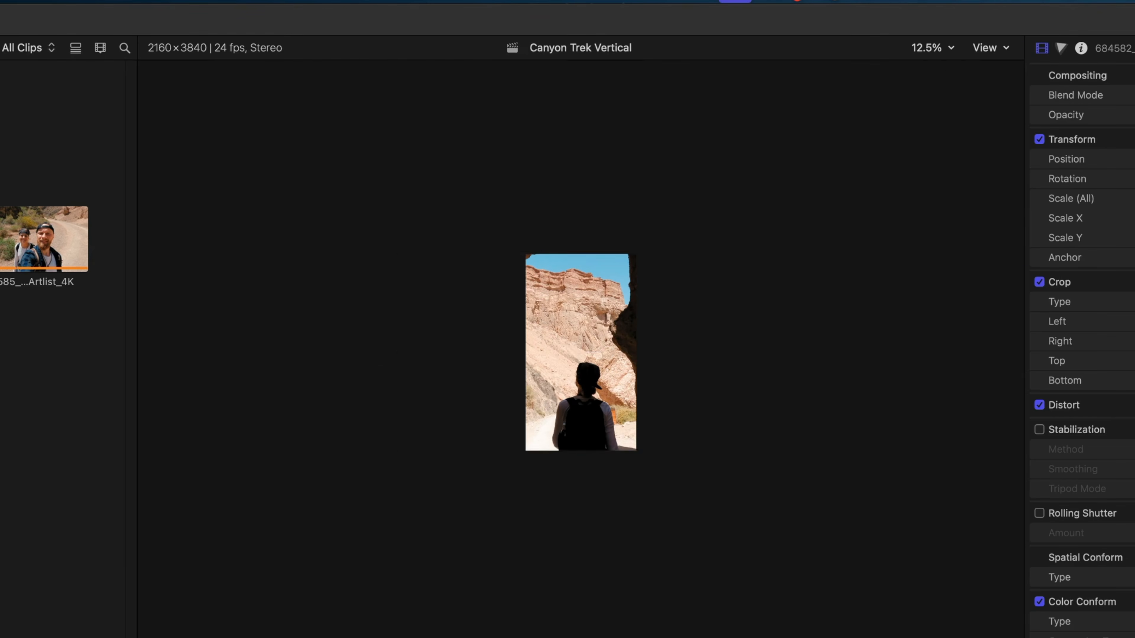
{"action": "key", "text": "Down"}
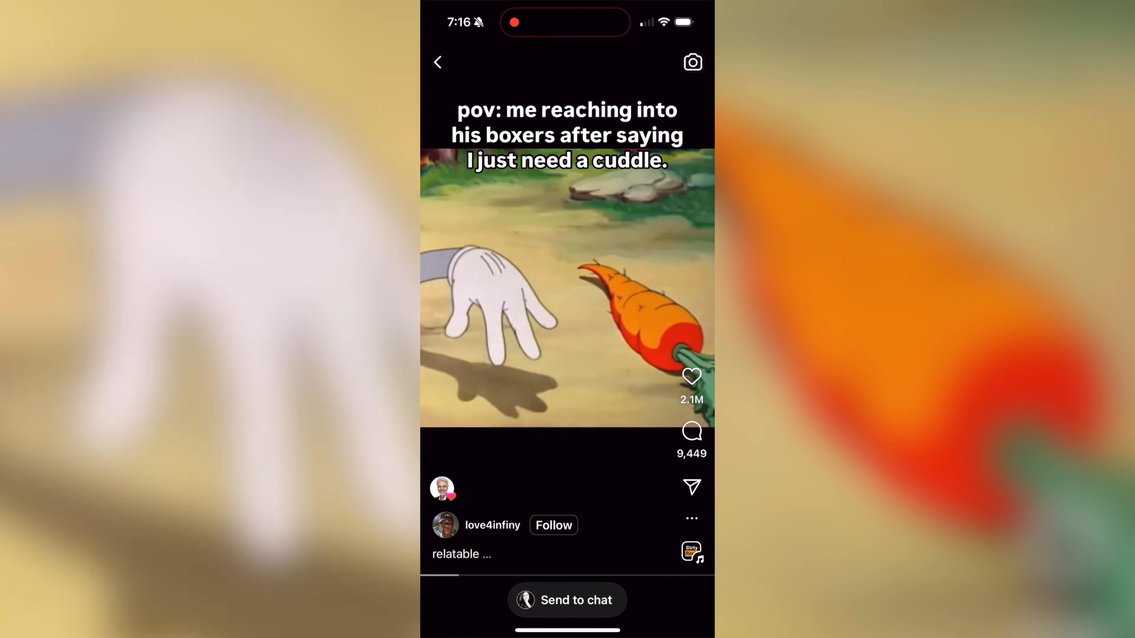
{"action": "scroll", "coordinate": [567, 313], "scroll_direction": "down", "scroll_amount": 1}
{"action": "scroll", "coordinate": [568, 313], "scroll_direction": "down", "scroll_amount": 3}
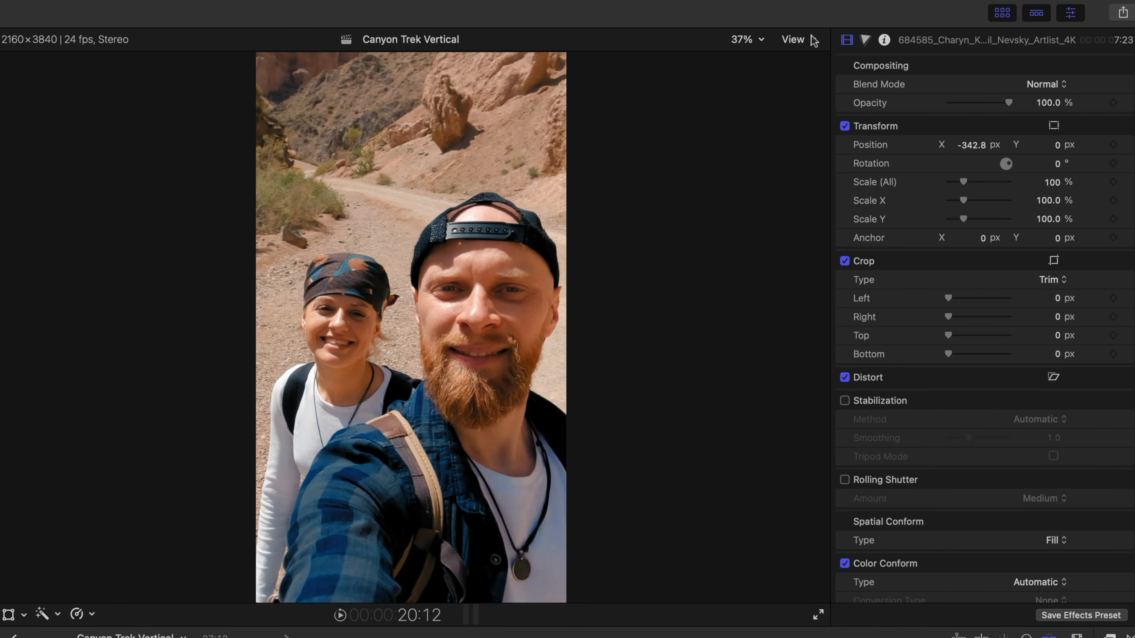
{"action": "left_click", "coordinate": [813, 40]}
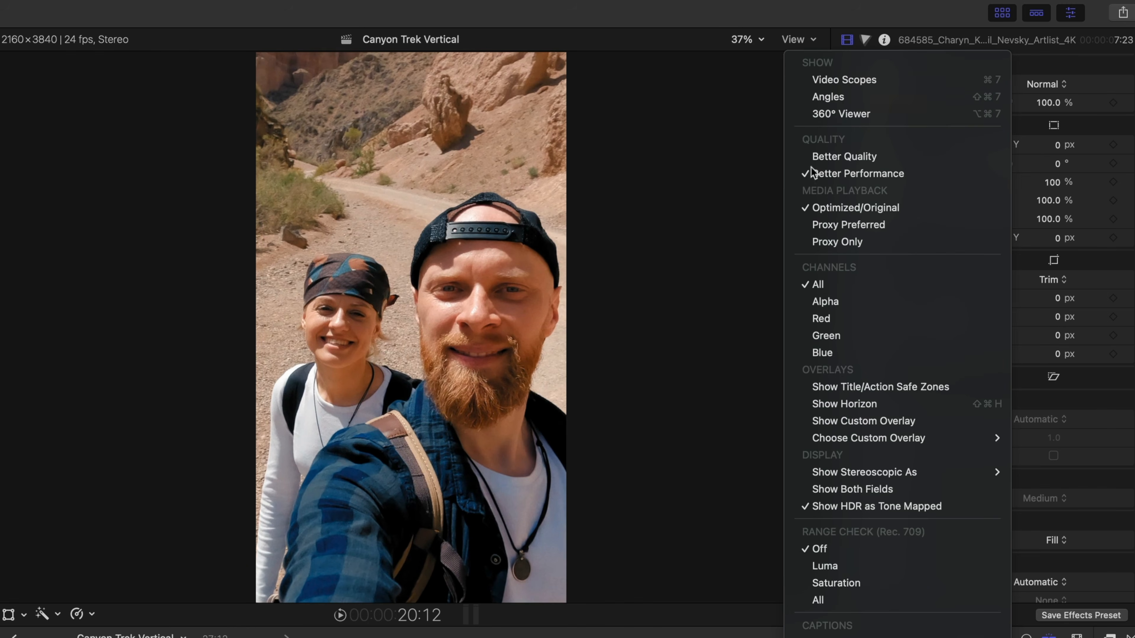
{"action": "mouse_move", "coordinate": [894, 436]}
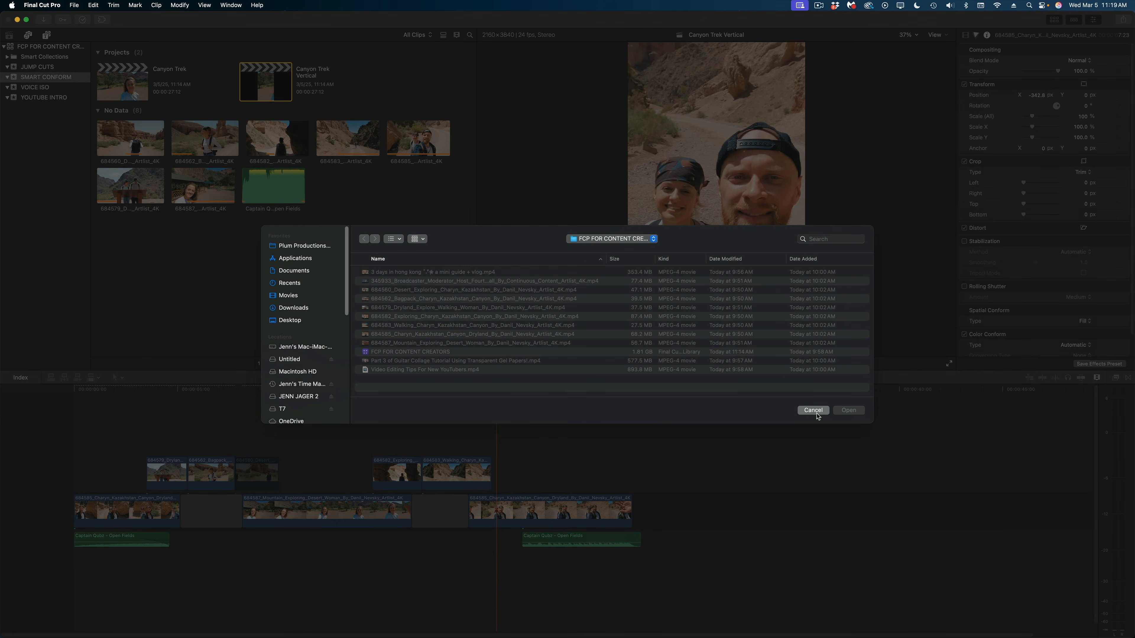
{"action": "left_click", "coordinate": [813, 410]}
Step: Display the custom overlays INSTAGRAM REEL OVERLAY, TIKTOK OVERLAY and YOUTUBE SHORTS OVERLAY one after another over the vertical video
{"action": "left_click", "coordinate": [936, 34]}
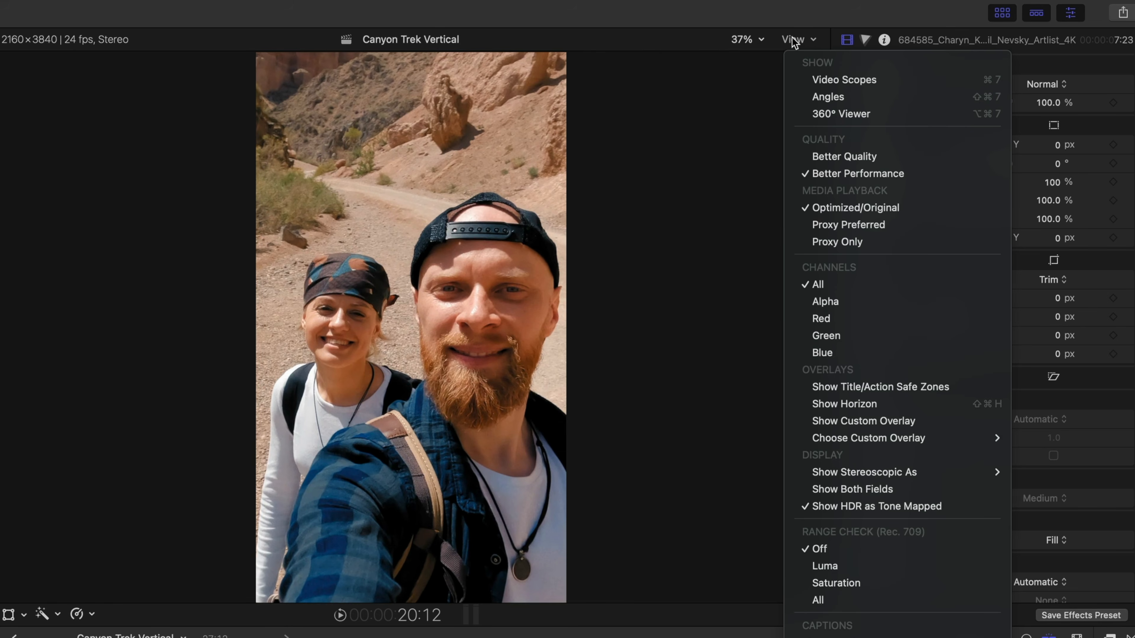
{"action": "mouse_move", "coordinate": [860, 441]}
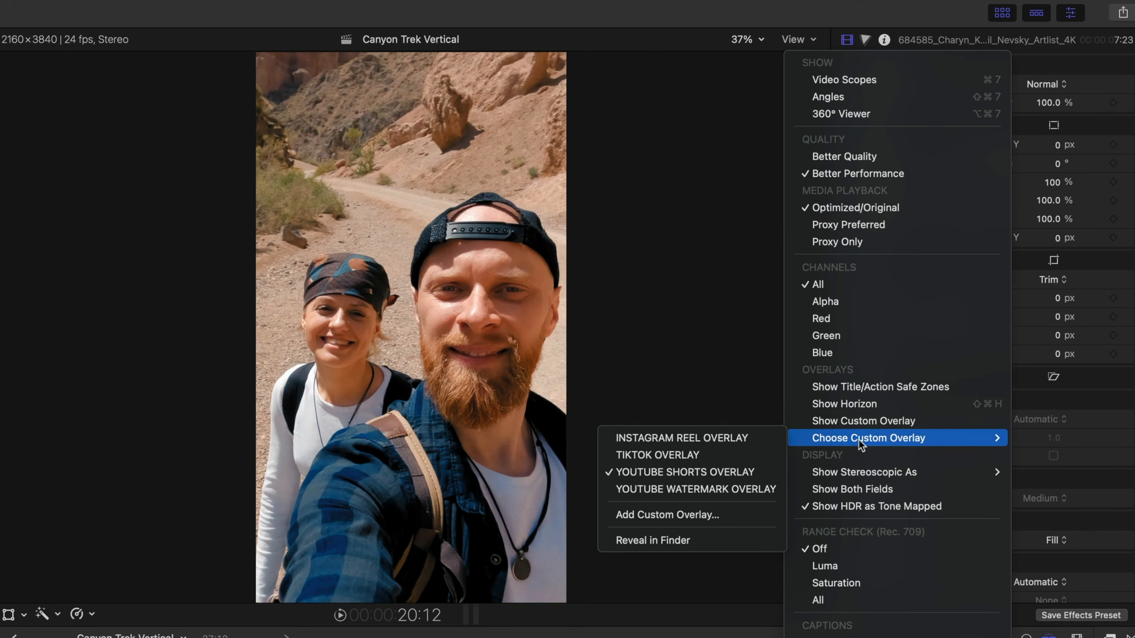
{"action": "left_click", "coordinate": [723, 439]}
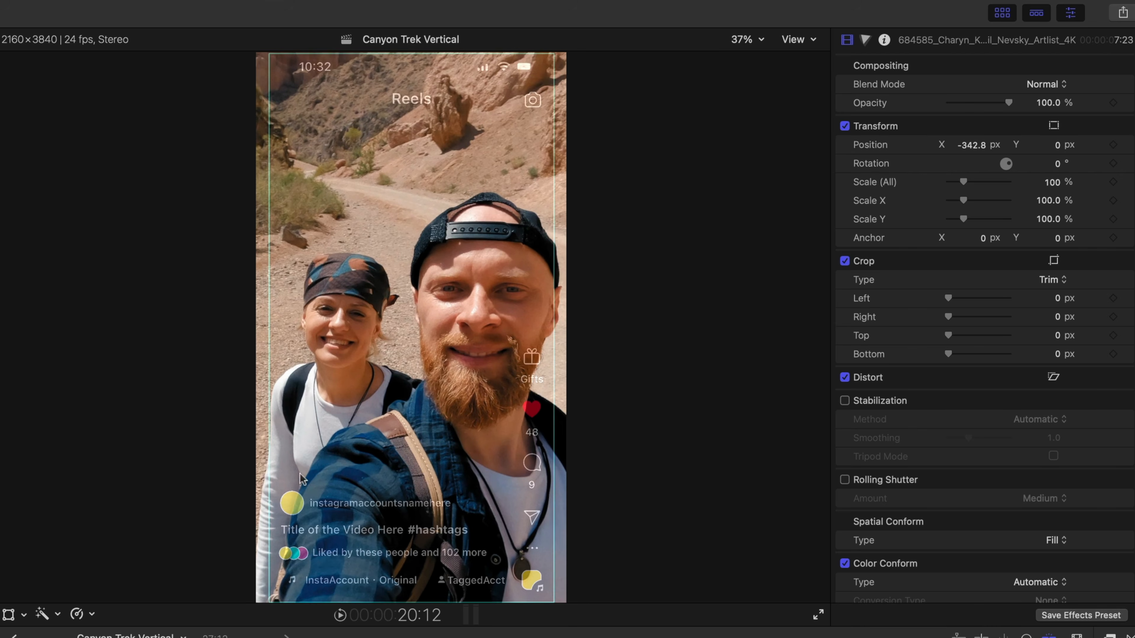
{"action": "left_click", "coordinate": [797, 40]}
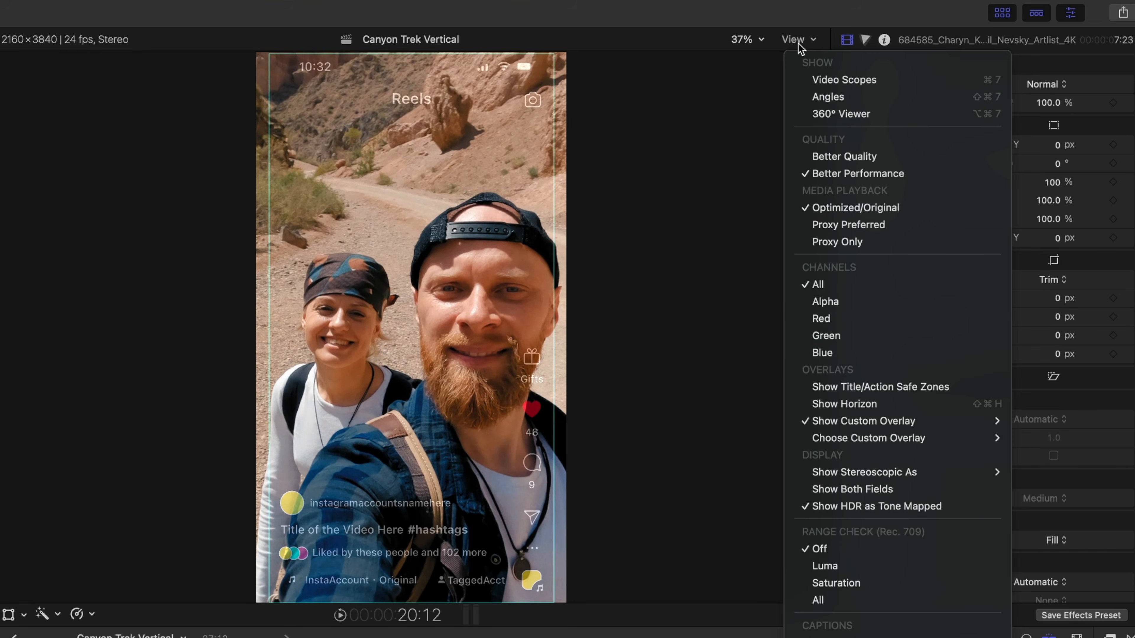
{"action": "mouse_move", "coordinate": [860, 437]}
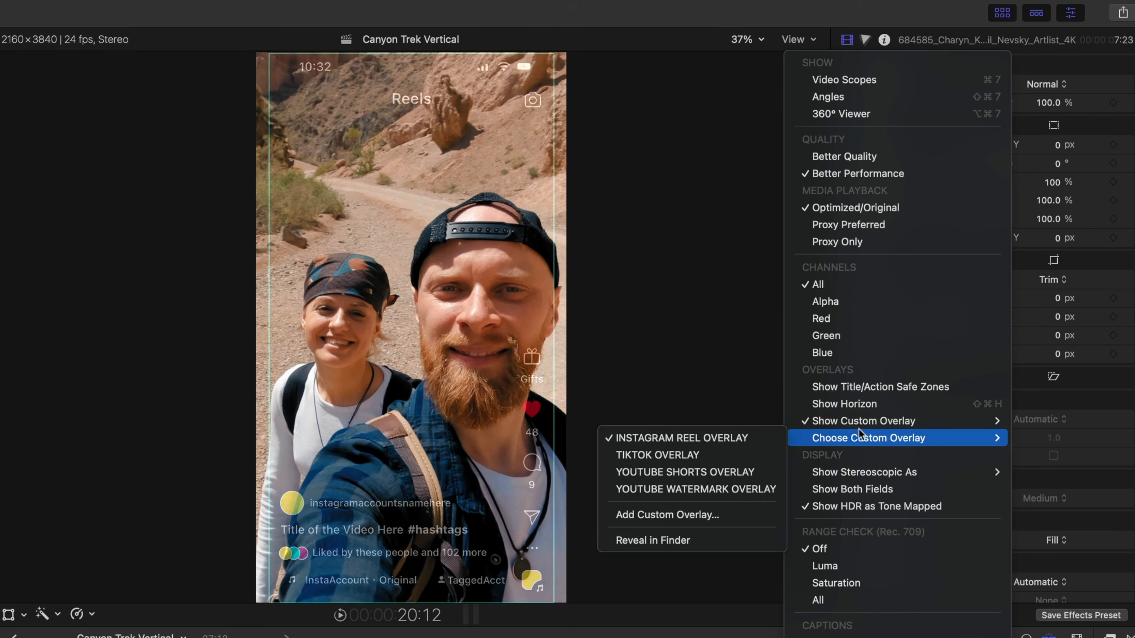
{"action": "left_click", "coordinate": [653, 457]}
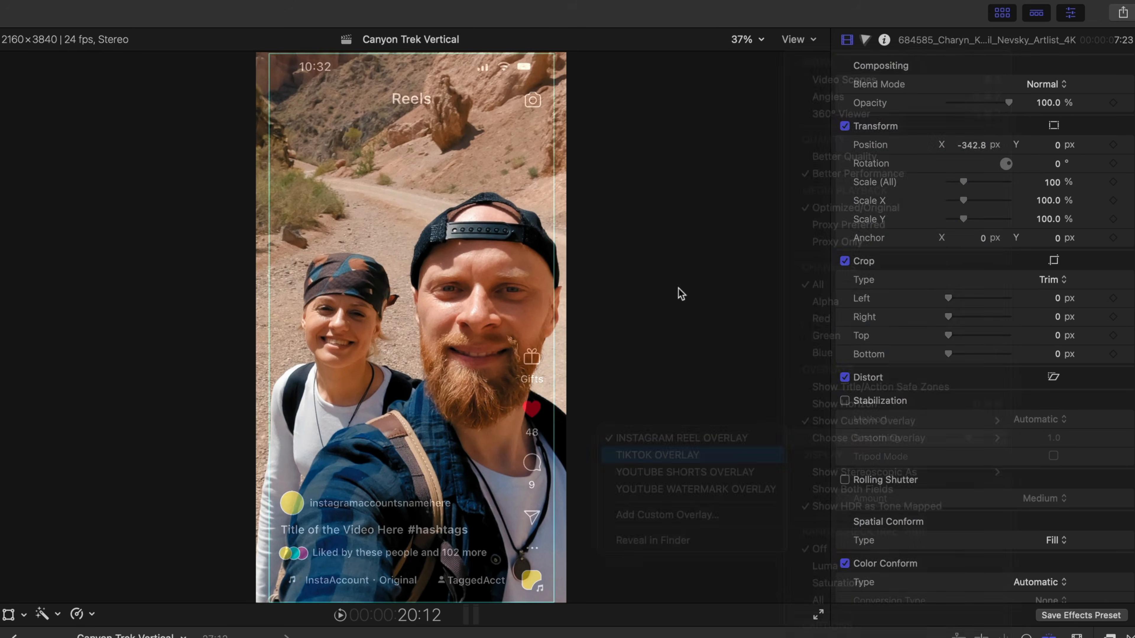
{"action": "left_click", "coordinate": [799, 40]}
{"action": "mouse_move", "coordinate": [889, 436]}
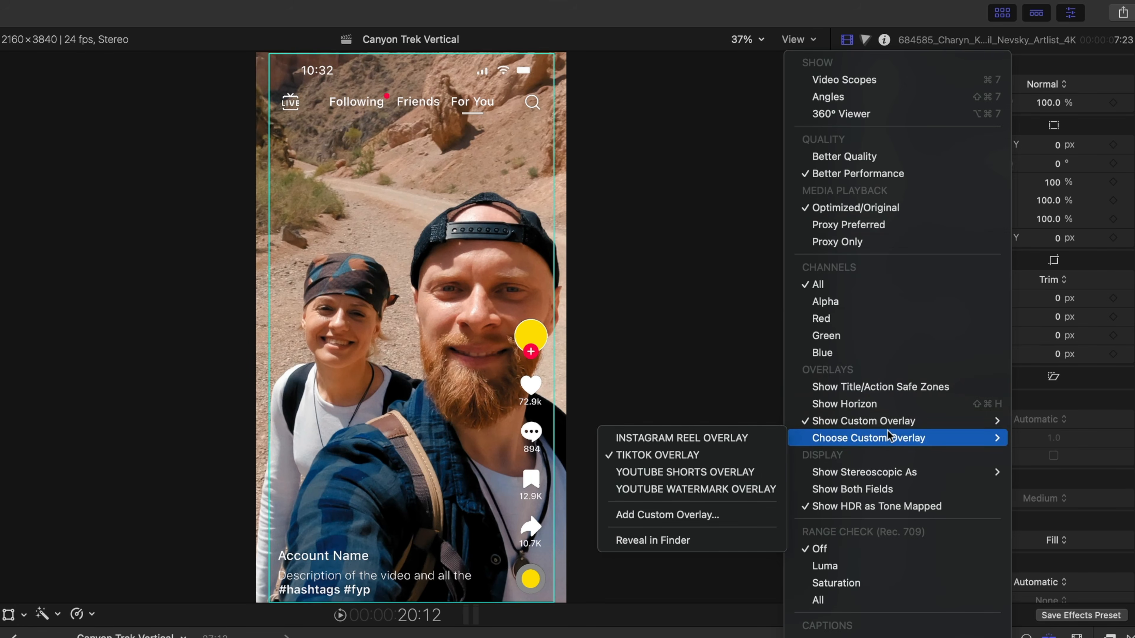
{"action": "left_click", "coordinate": [708, 473]}
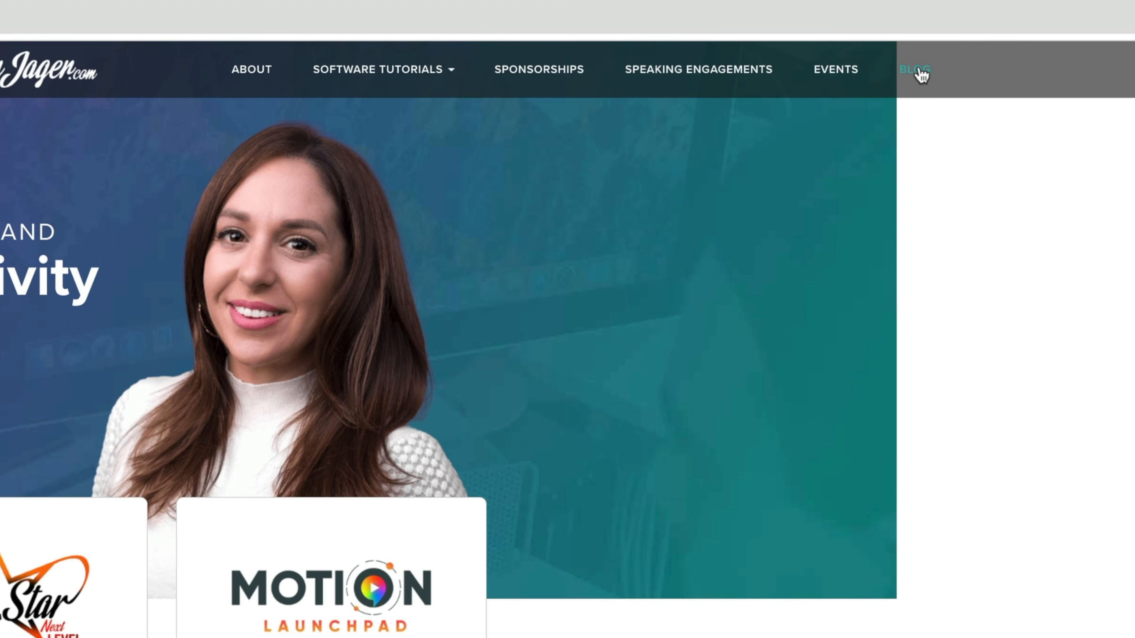
Step: Switch to the browser and open the blog page of the creator's website
{"action": "left_click", "coordinate": [920, 74]}
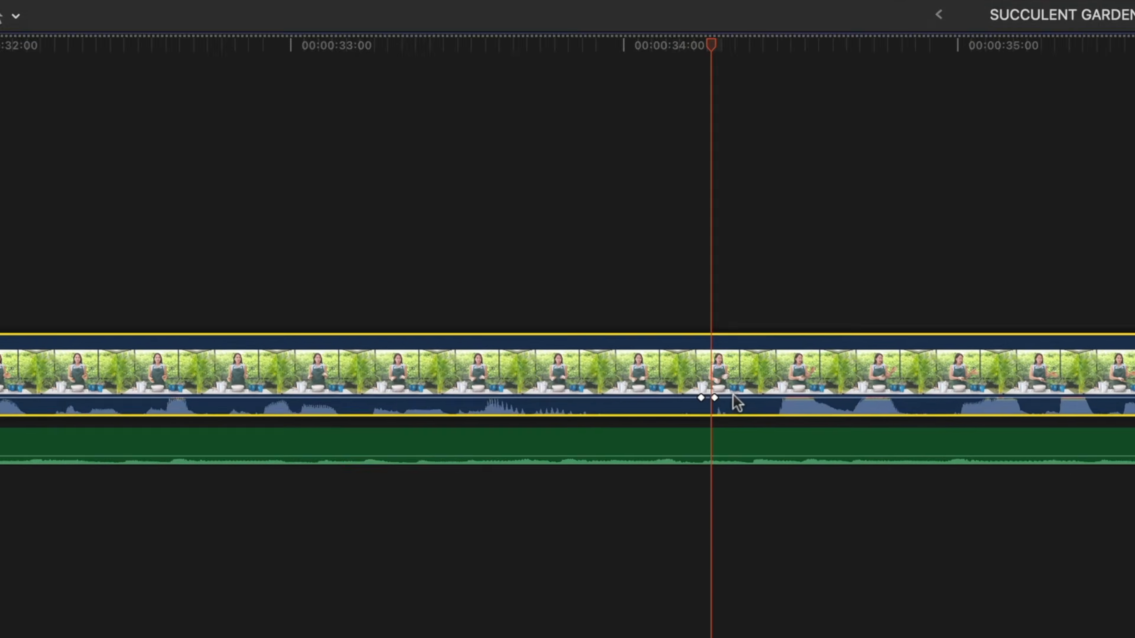
Step: In the SUCCULENT GARDEN project, lower the audio keyframe just after 34 seconds and shorten the speed segment ending before 44 seconds
{"action": "left_click_drag", "start_coordinate": [715, 398], "coordinate": [718, 424]}
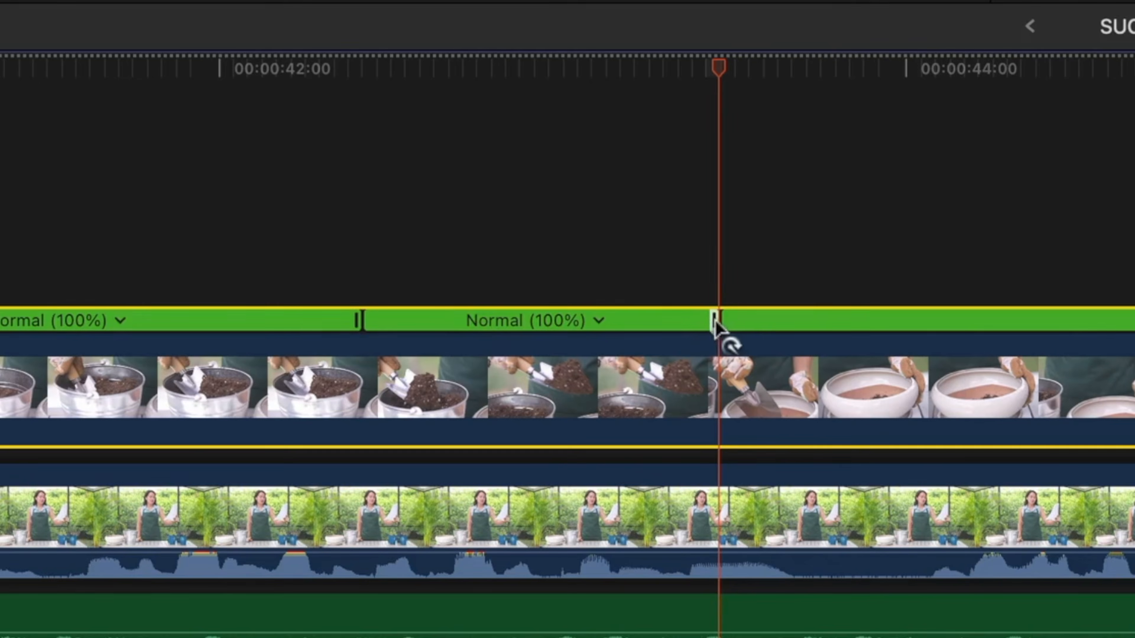
{"action": "left_click_drag", "start_coordinate": [717, 324], "coordinate": [519, 324]}
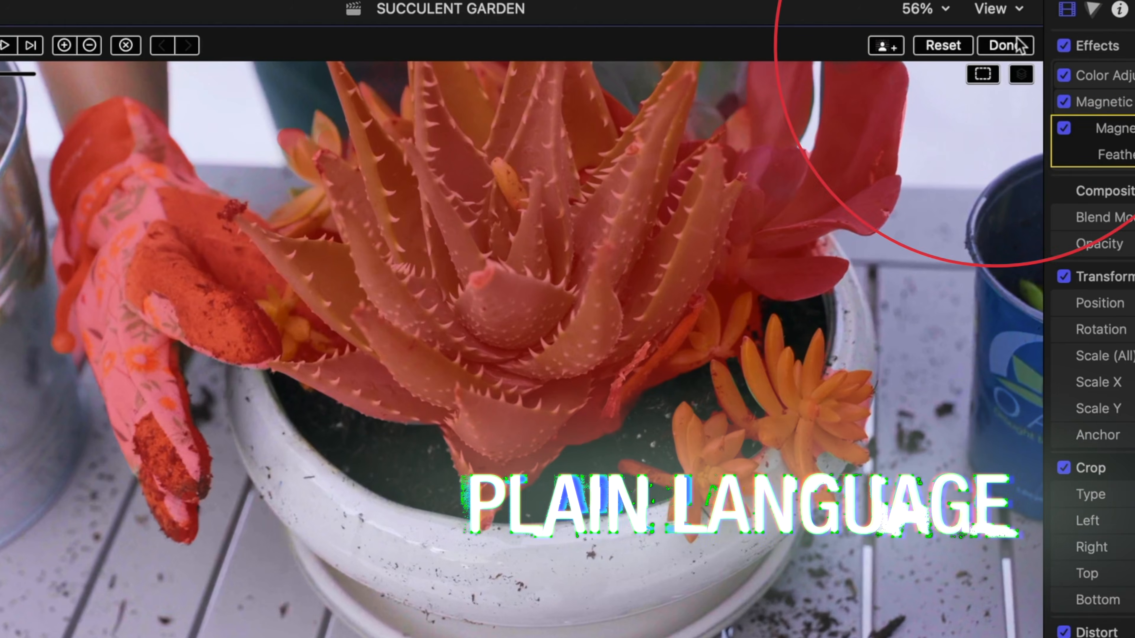
Step: Finish editing the Magnetic Mask on the succulent shot and set the Diagonal transition's direction to Left Slant
{"action": "left_click", "coordinate": [1010, 44]}
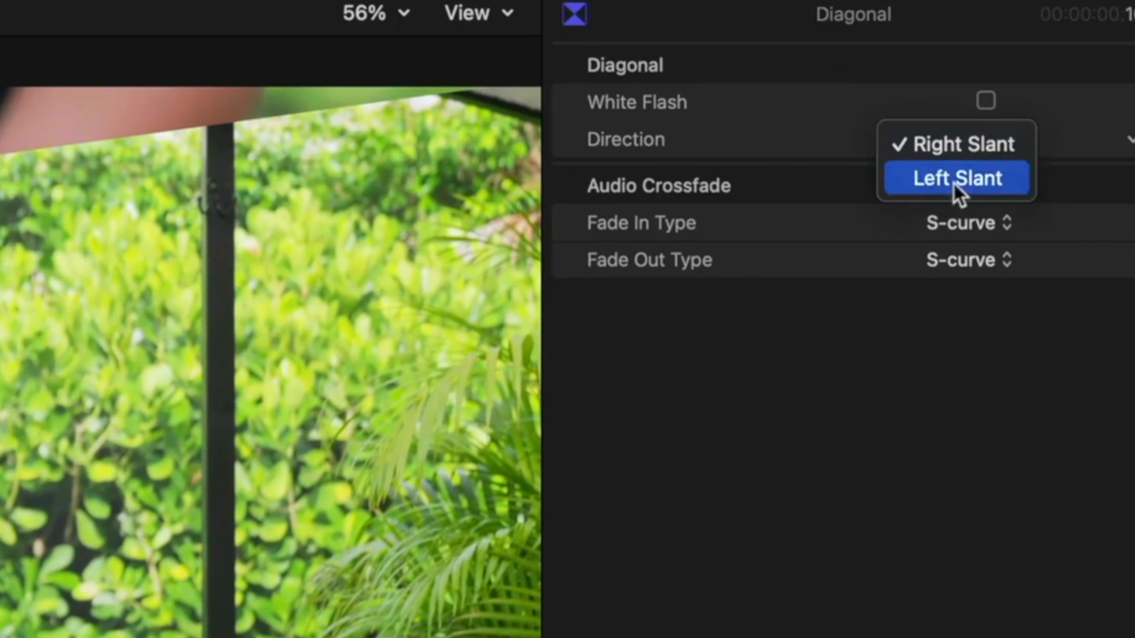
{"action": "left_click", "coordinate": [954, 182]}
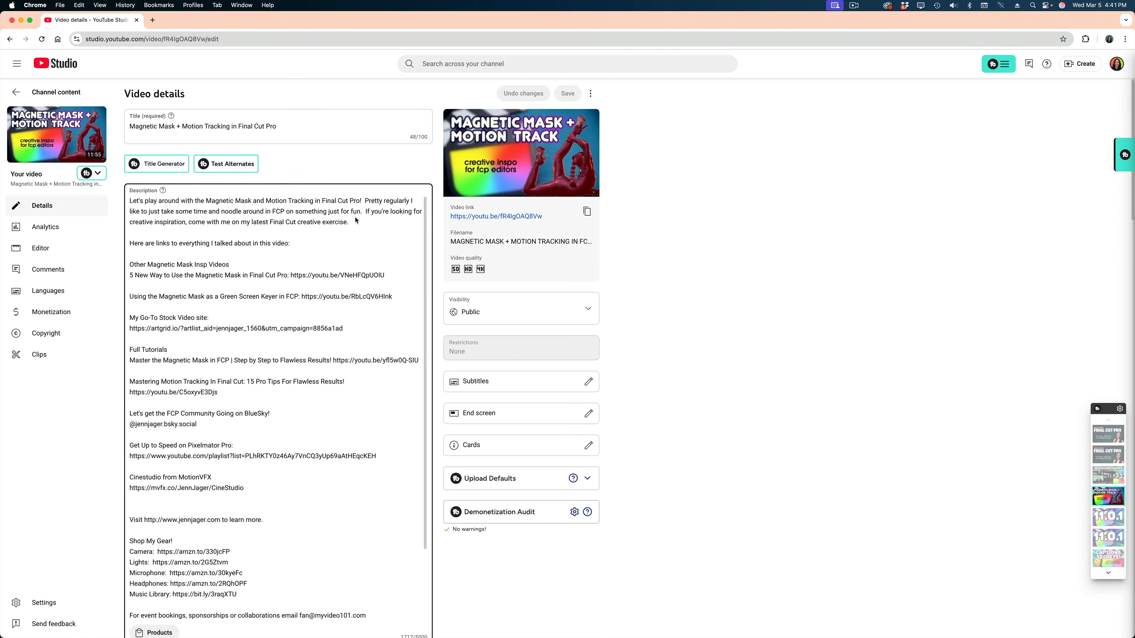
Step: In YouTube Studio, add "00:00 Magnetic Mask and Motion Tracking in FCP" and "01:15 Selecting Shots" below the description's first paragraph
{"action": "left_click", "coordinate": [366, 223]}
{"action": "key", "text": "Return"}
{"action": "key", "text": "Return"}
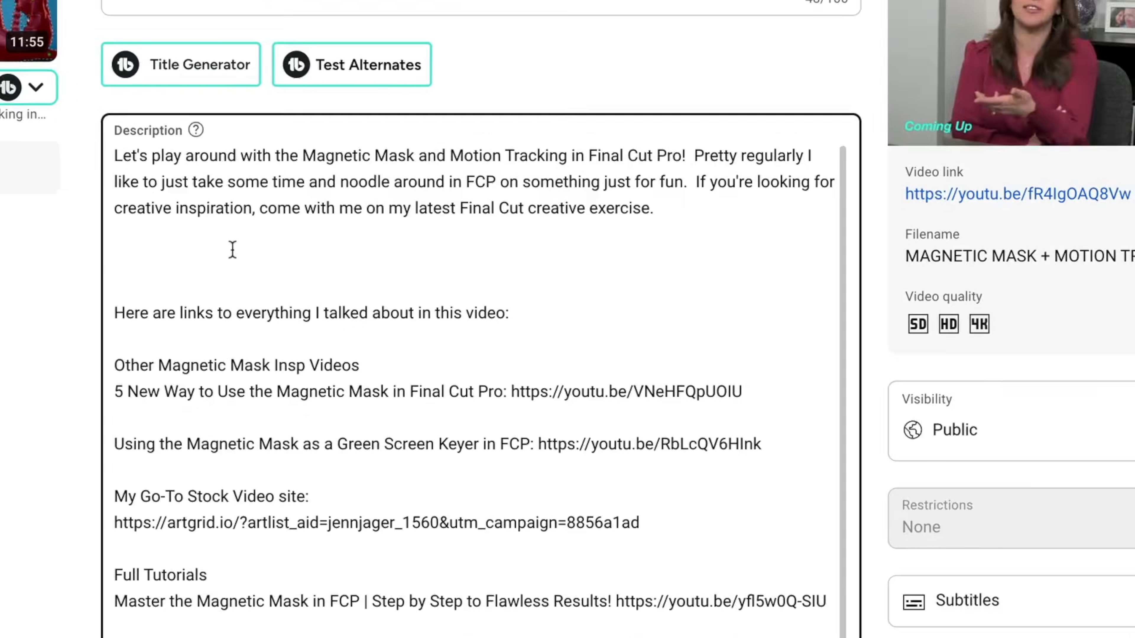
{"action": "type", "text": "0"}
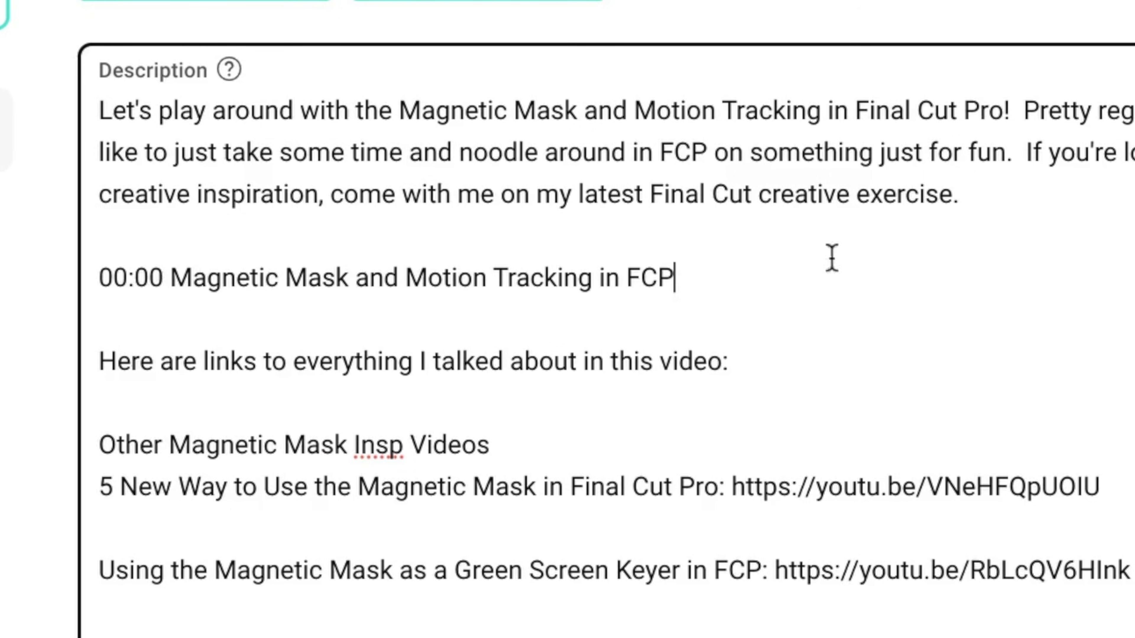
{"action": "key", "text": "Return"}
{"action": "type", "text": "01:15 Selecting Shots"}
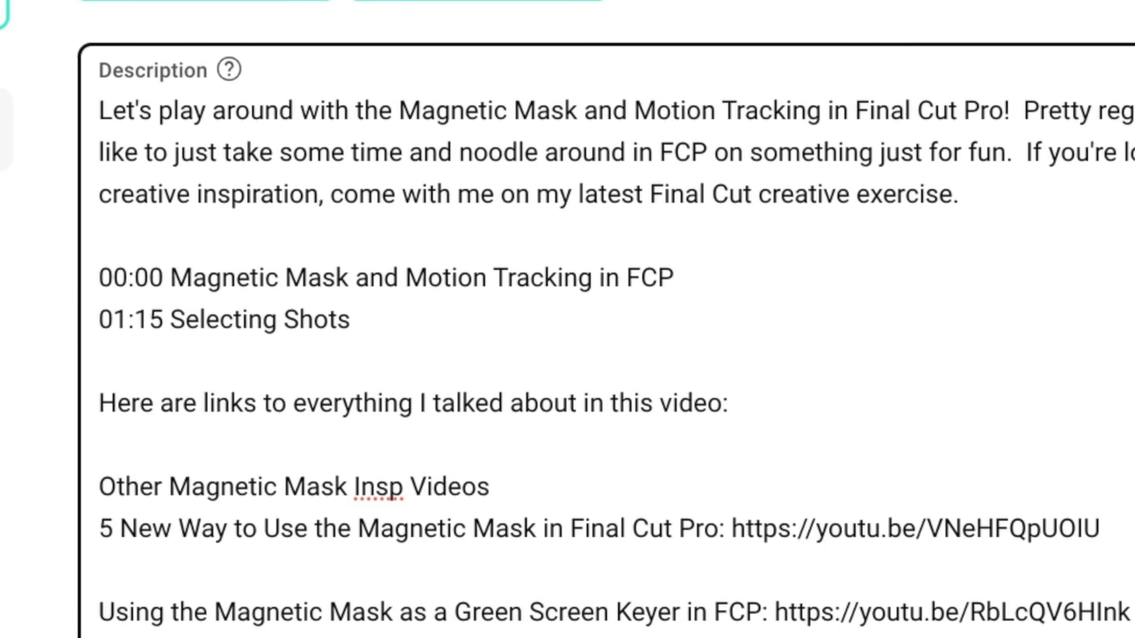
Step: Pause the preview video and add the chapter line "02:29 Applying Magnetic Mask" under the Selecting Shots line
{"action": "key", "text": "super+Tab"}
{"action": "key", "text": "Return"}
{"action": "type", "text": "02"}
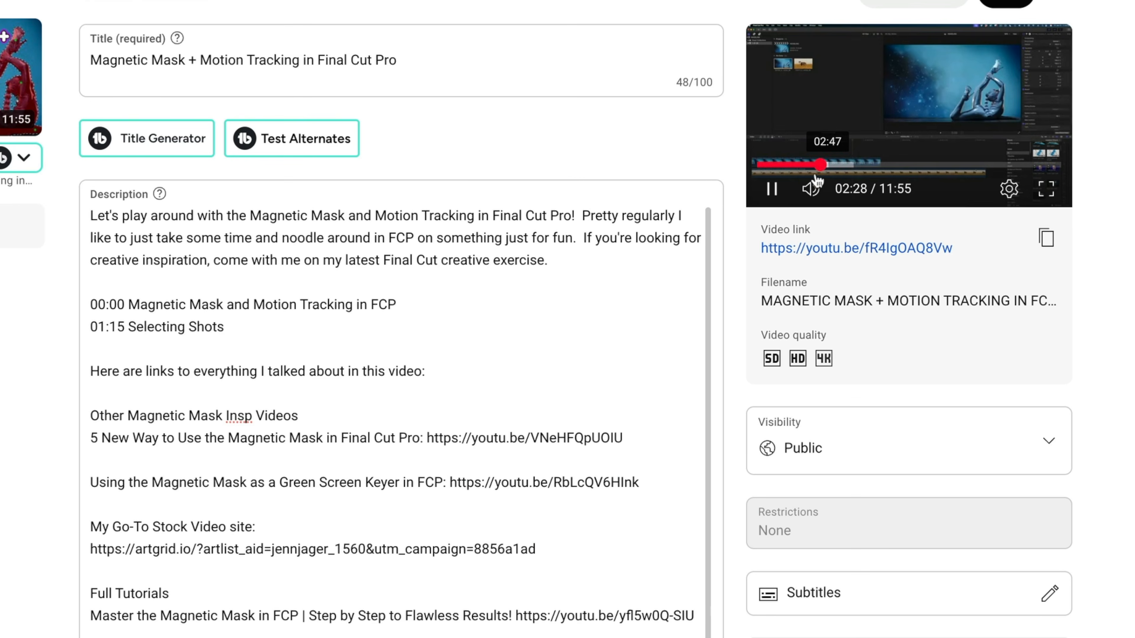
{"action": "left_click", "coordinate": [771, 188]}
{"action": "left_click", "coordinate": [485, 320]}
{"action": "key", "text": "Return"}
{"action": "type", "text": "02:29 Applying Magnetic Mask"}
Step: Scrub the preview video forward from the 02:29 chapter to about 04:38 to look for the next chapter start
{"action": "left_click", "coordinate": [774, 198]}
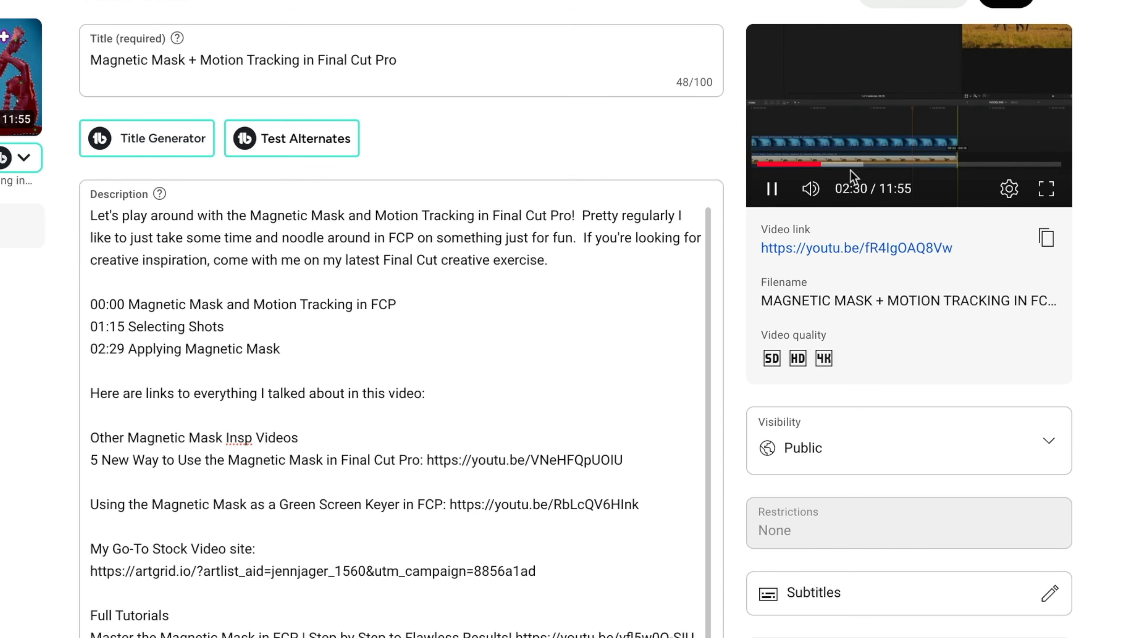
{"action": "mouse_move", "coordinate": [838, 167]}
{"action": "left_mouse_down"}
{"action": "mouse_move", "coordinate": [822, 165]}
{"action": "mouse_move", "coordinate": [840, 166]}
{"action": "left_mouse_up"}
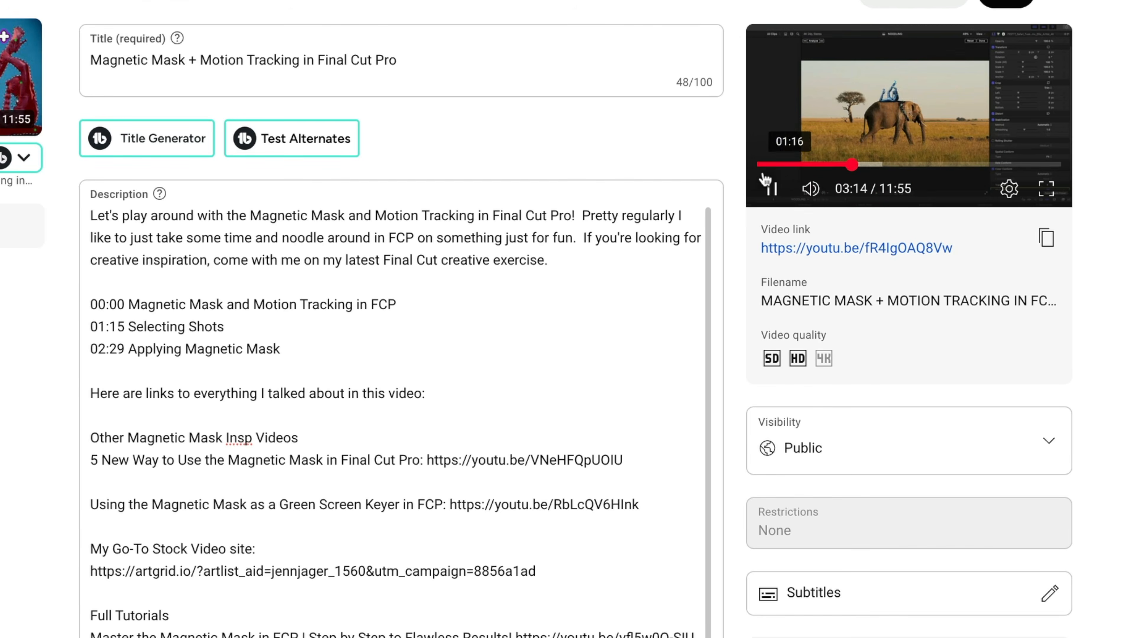
{"action": "left_click", "coordinate": [775, 189]}
{"action": "left_click", "coordinate": [774, 189]}
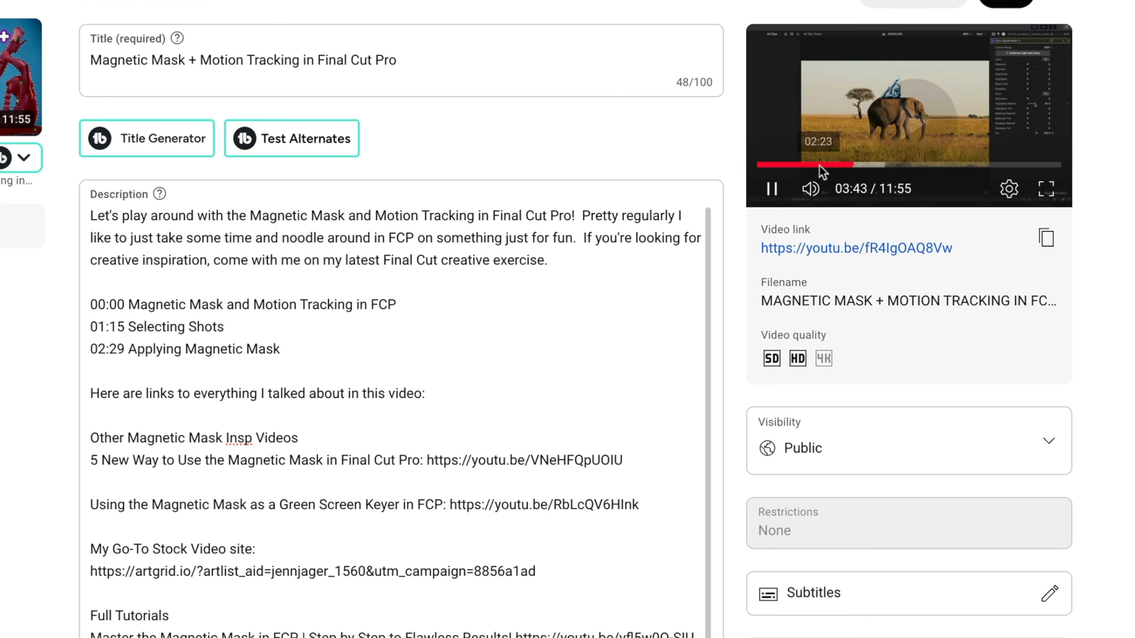
{"action": "left_click", "coordinate": [861, 165]}
{"action": "left_click", "coordinate": [875, 166]}
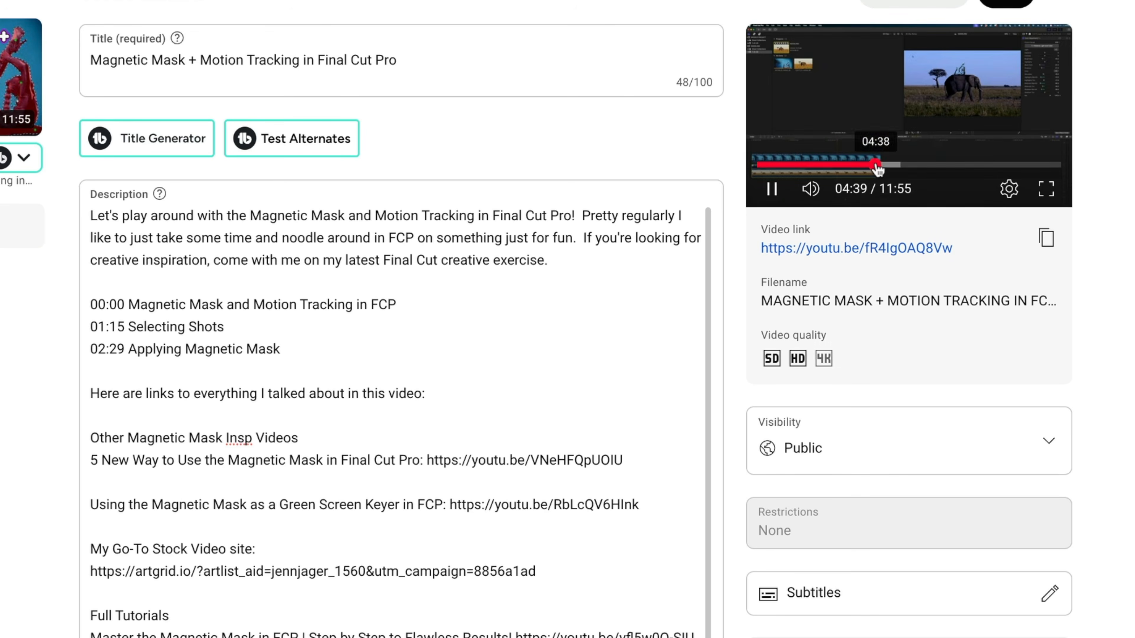
{"action": "left_click", "coordinate": [774, 189]}
{"action": "left_click", "coordinate": [914, 2]}
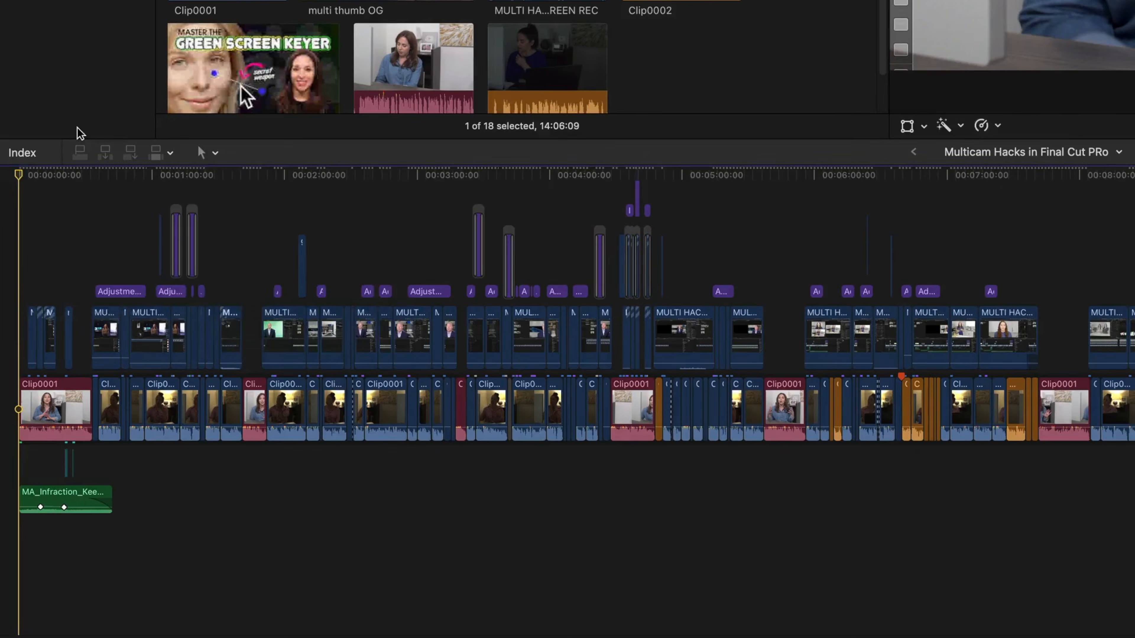
Step: In Final Cut Pro, add a chapter marker named "Multicam Editing Tips in FCP" at the start of the Multicam Hacks timeline
{"action": "key", "text": "m"}
{"action": "key", "text": "m"}
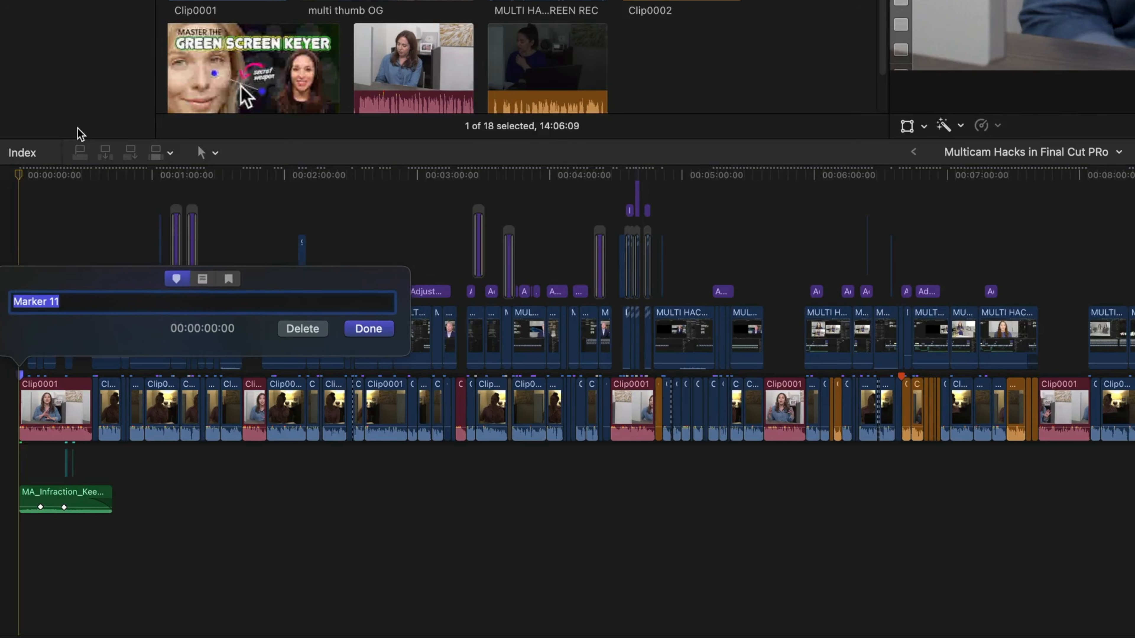
{"action": "left_click", "coordinate": [228, 280]}
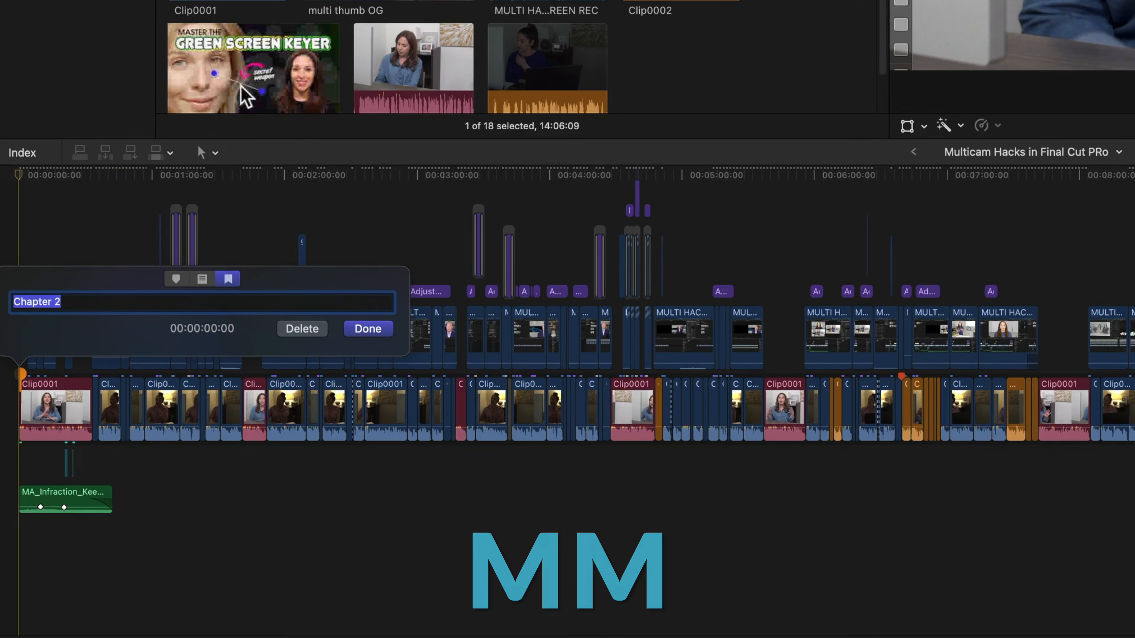
{"action": "type", "text": "Multicam Editing Tips in FCP"}
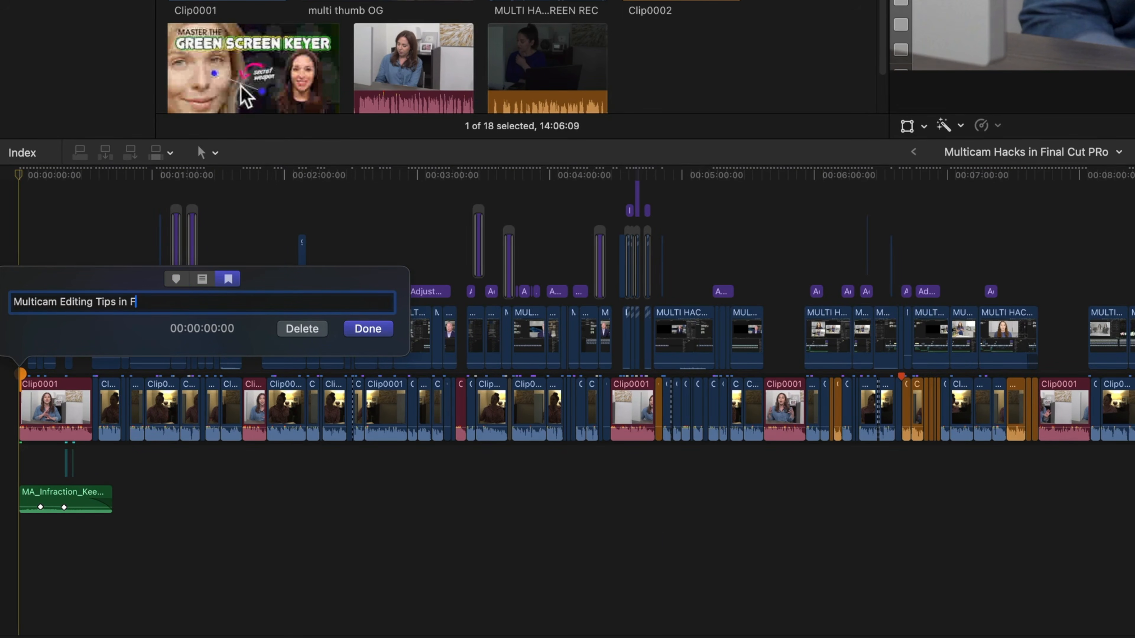
{"action": "key", "text": "Return"}
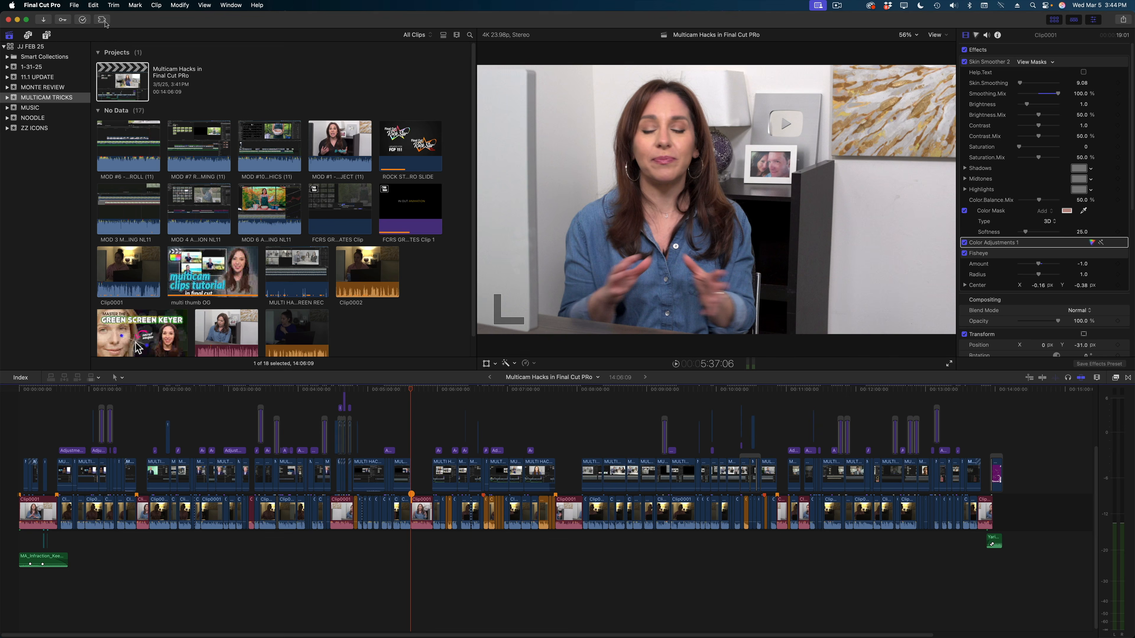
Step: Load the Multicam Hacks project into the Creator's Best Friend extension and copy its chapter marker list to the clipboard
{"action": "left_click", "coordinate": [104, 21]}
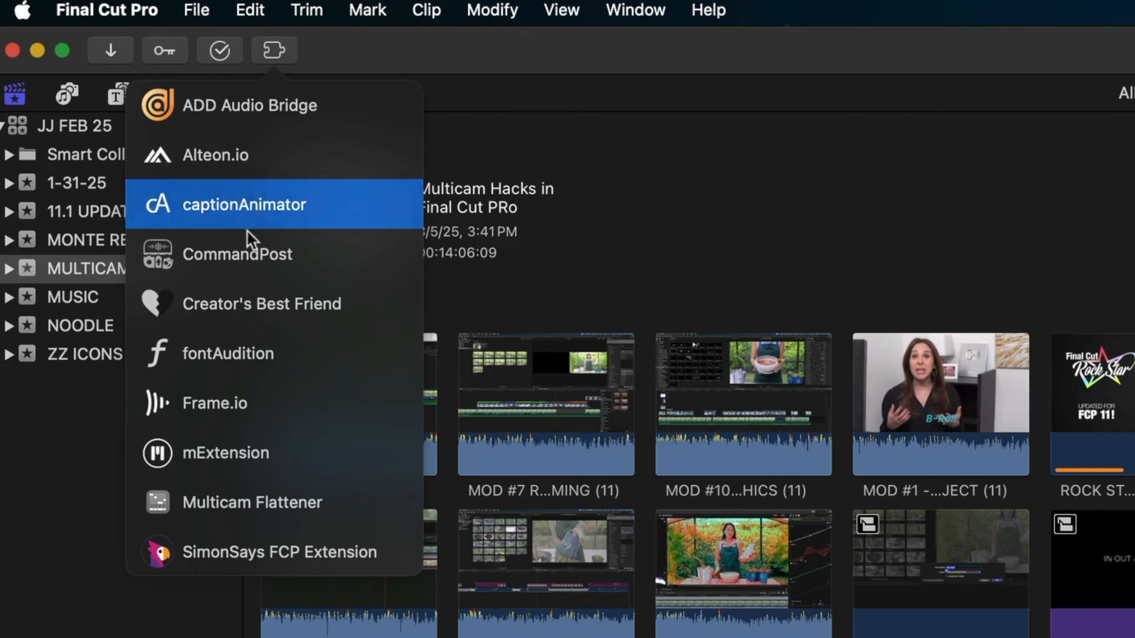
{"action": "left_click", "coordinate": [258, 314]}
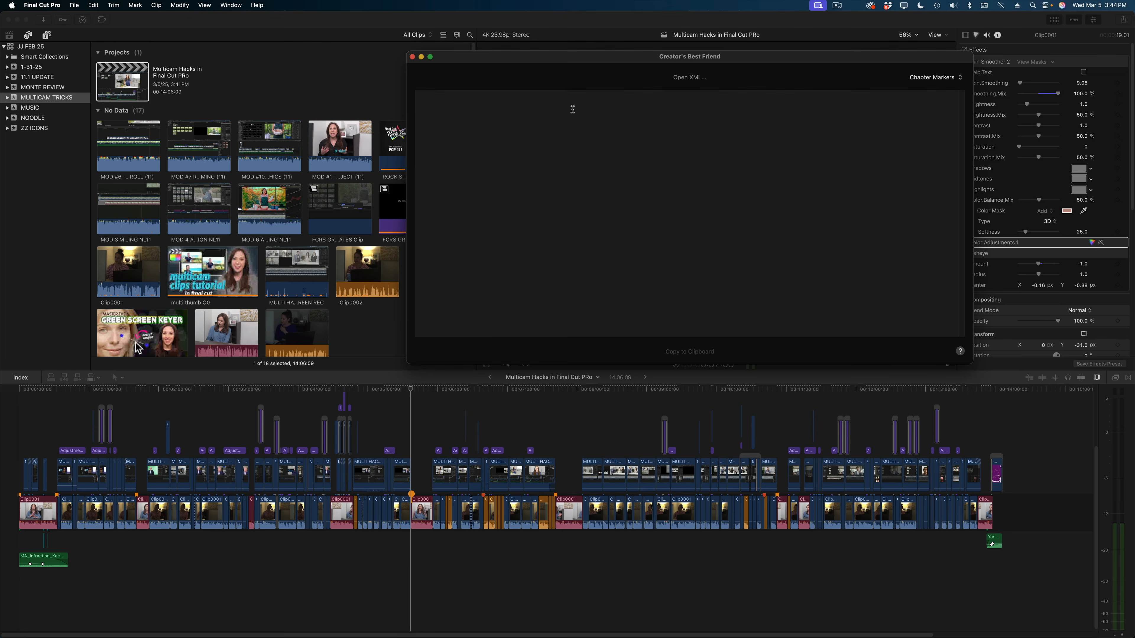
{"action": "left_click_drag", "start_coordinate": [208, 76], "coordinate": [562, 152]}
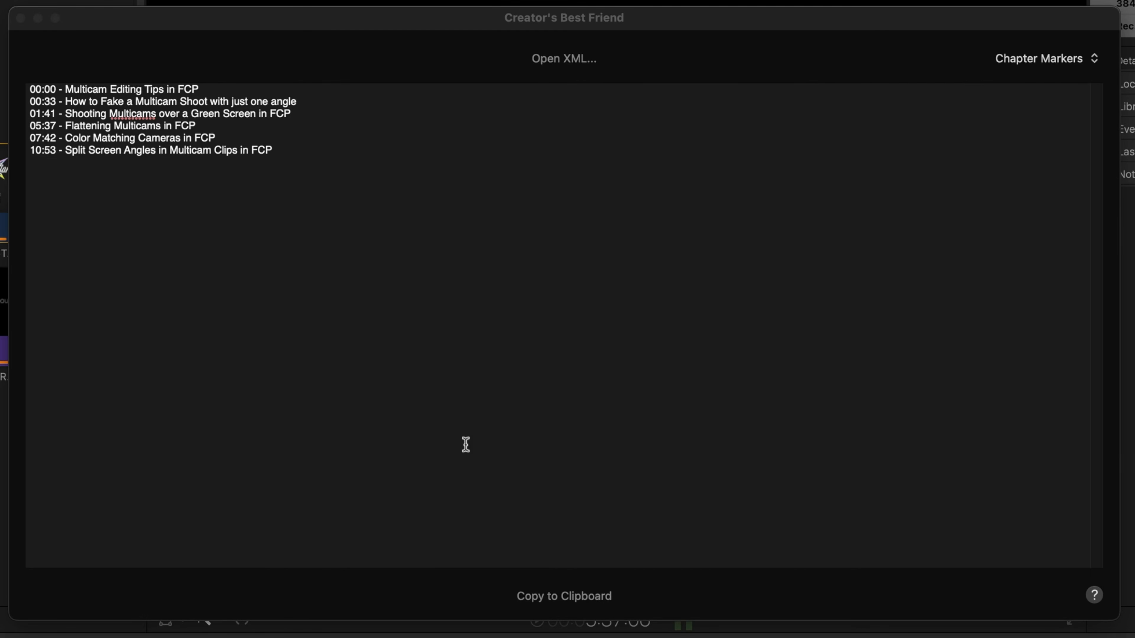
{"action": "left_click", "coordinate": [536, 597]}
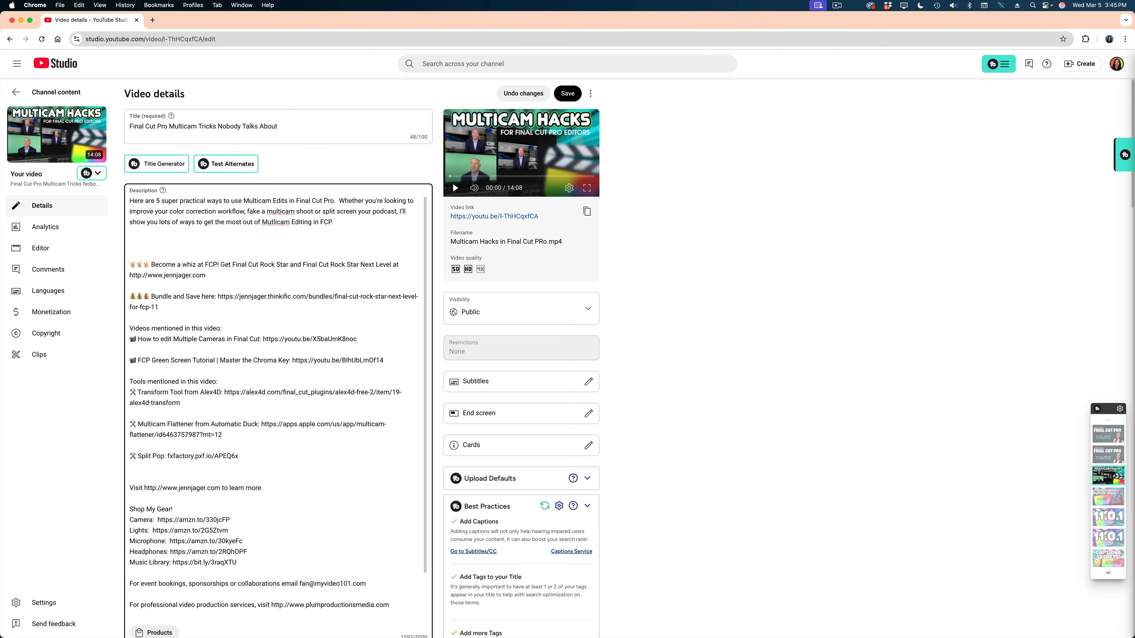
Step: In YouTube Studio, paste the chapter list below the description's first paragraph, and play the published video from its 00:00 chapter link
{"action": "key", "text": "super+v"}
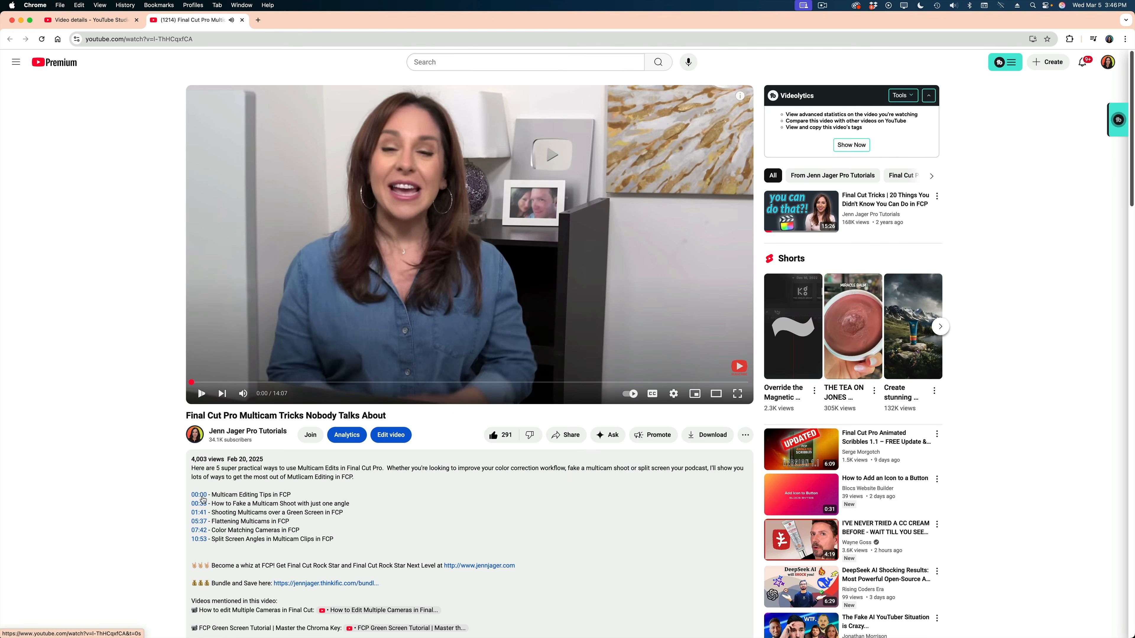
{"action": "left_click", "coordinate": [202, 502]}
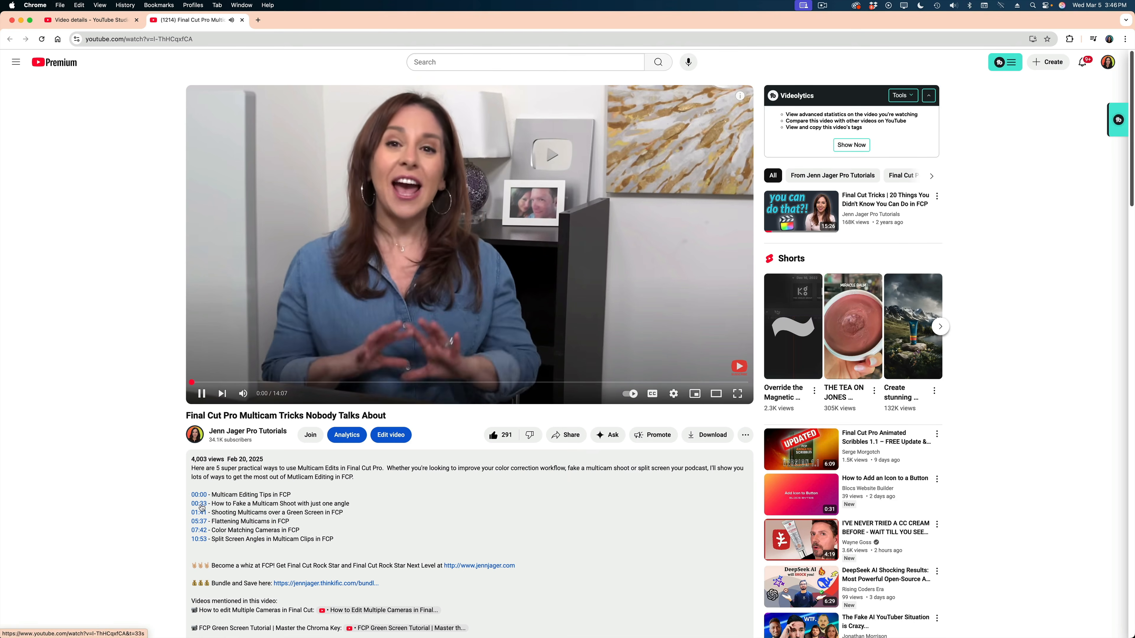